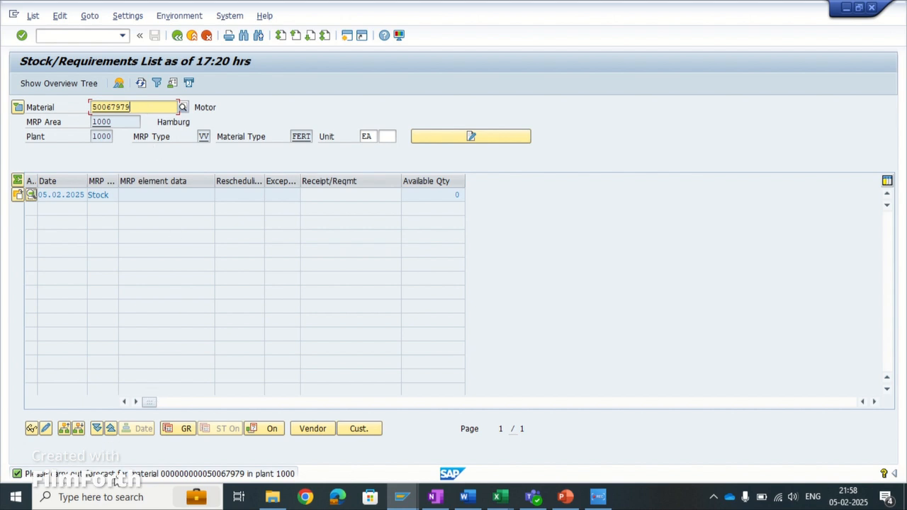
- Read the detailed explanation of the forecast message for material 50067979 in plant 1000 and close it
key("Return")
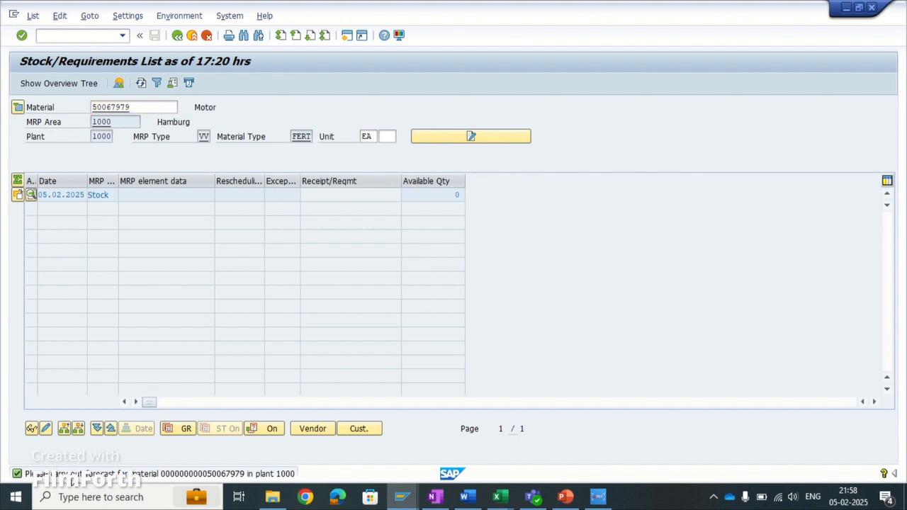
double_click(81, 474)
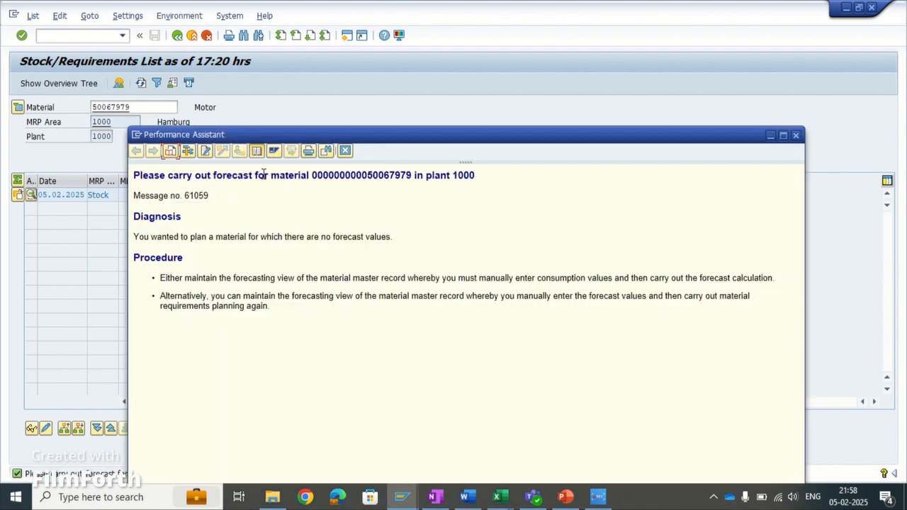
left_click_drag(263, 174, 484, 190)
left_click(454, 244)
left_click(345, 151)
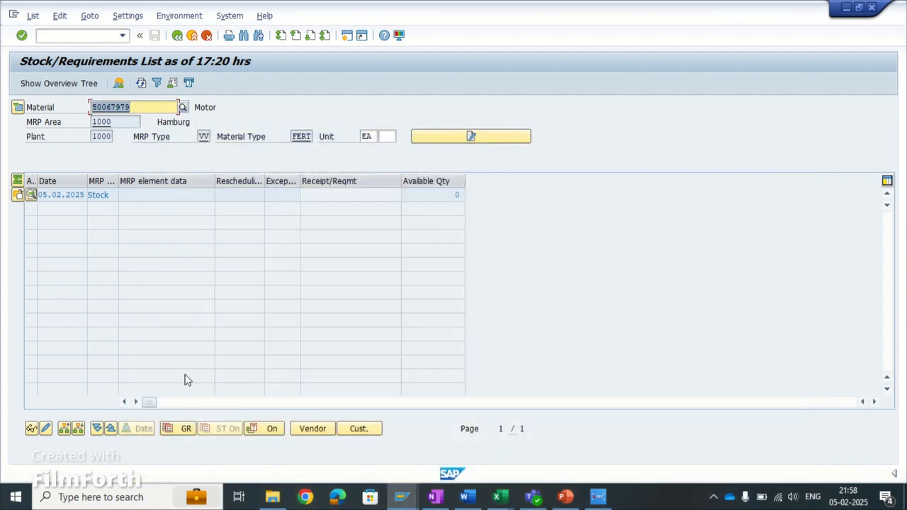
- Look up MRP type VV in the list of possible MRP types and close the list without changing anything
left_click(210, 136)
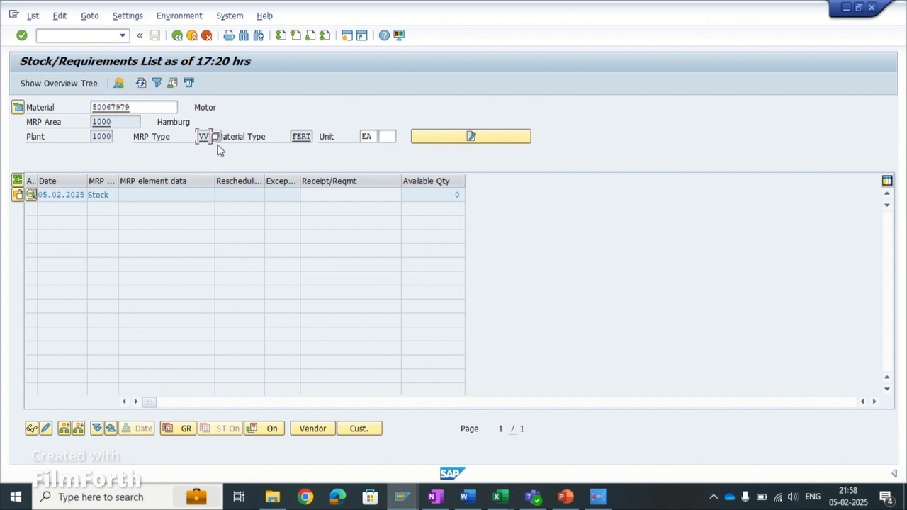
left_click(215, 137)
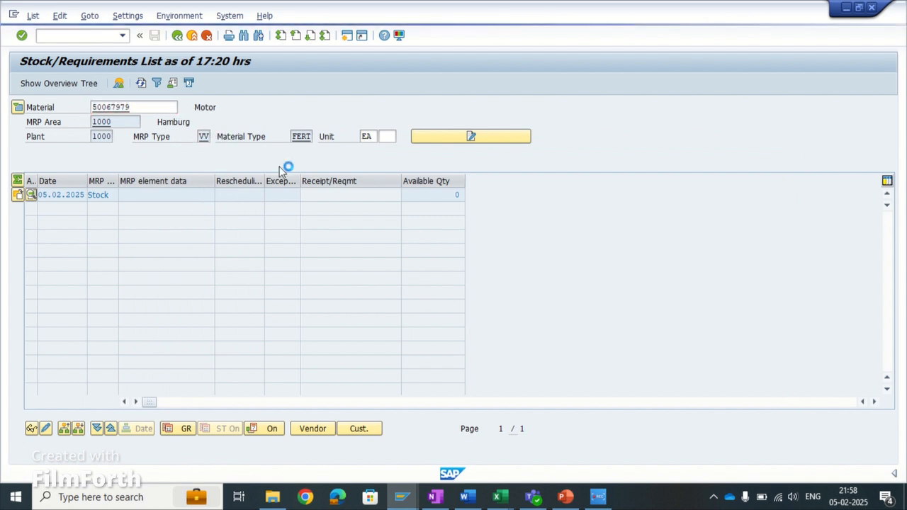
scroll(277, 347, "down", 4)
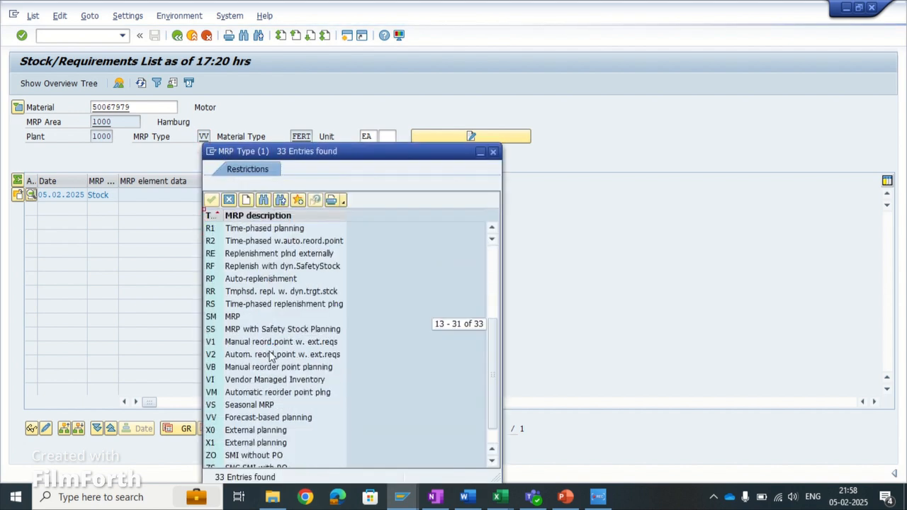
left_click(234, 420)
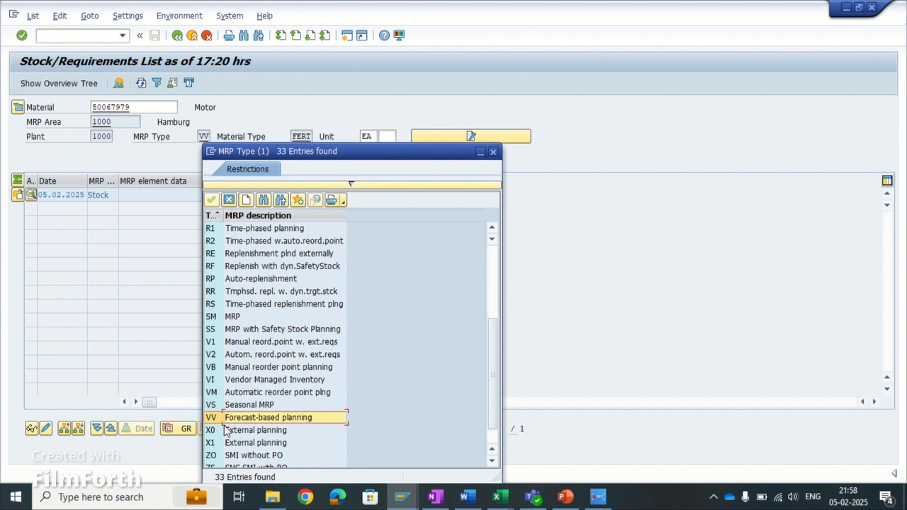
left_click(230, 200)
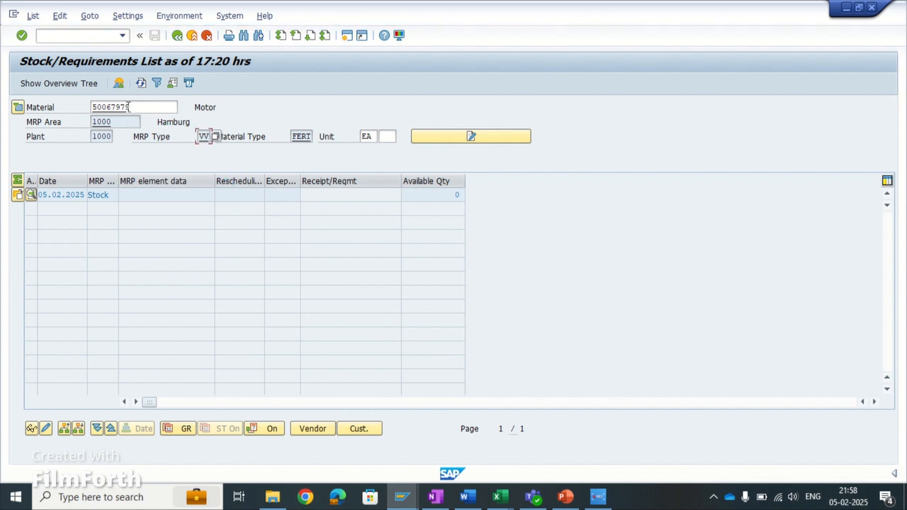
- Open the material master of 50067979 in display mode and view its forecasting data down to the control data
left_click(110, 108)
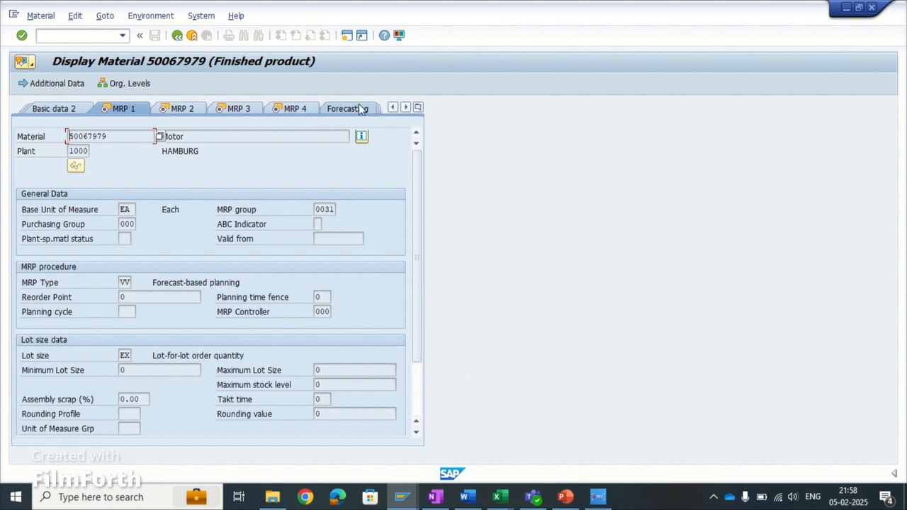
left_click(360, 110)
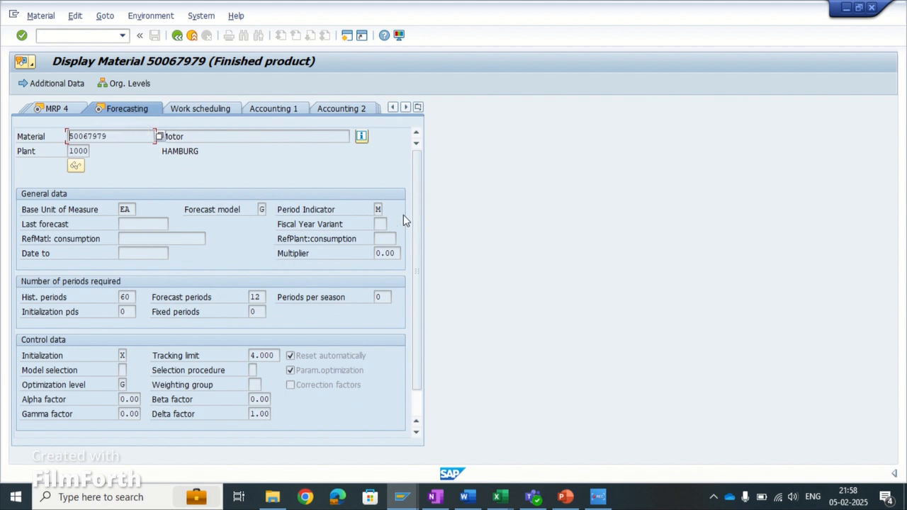
mouse_move(415, 211)
left_mouse_down()
mouse_move(415, 235)
mouse_move(413, 225)
left_mouse_up()
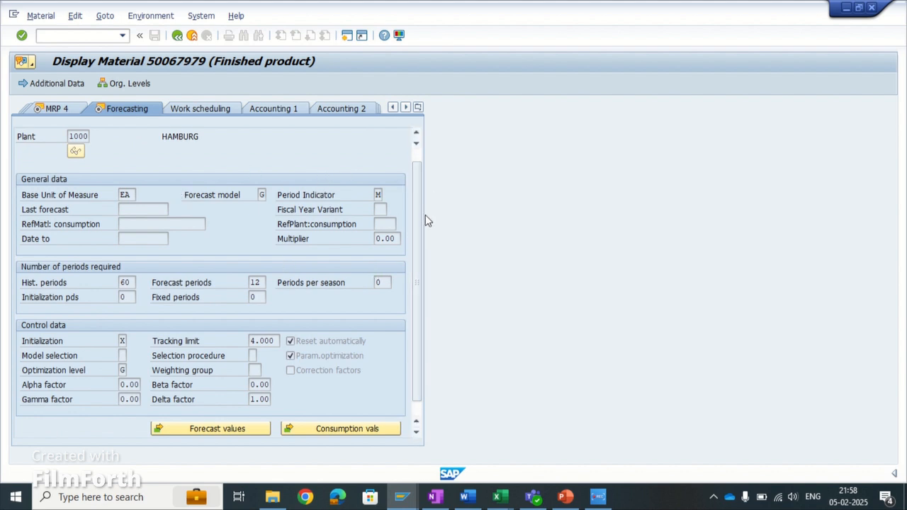
left_click_drag(418, 223, 418, 241)
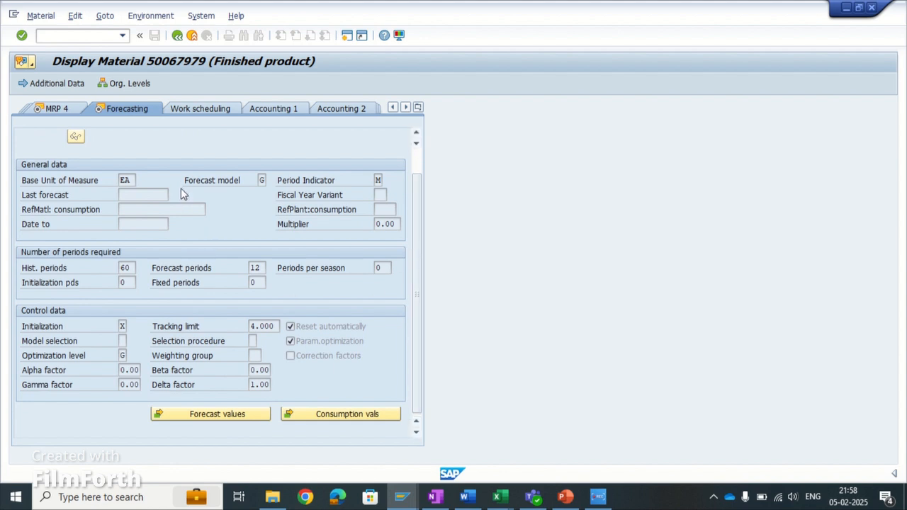
- Review the available forecast models, including seasonal, constant and moving average, and close the list without changing the model
left_click(262, 180)
left_click(271, 181)
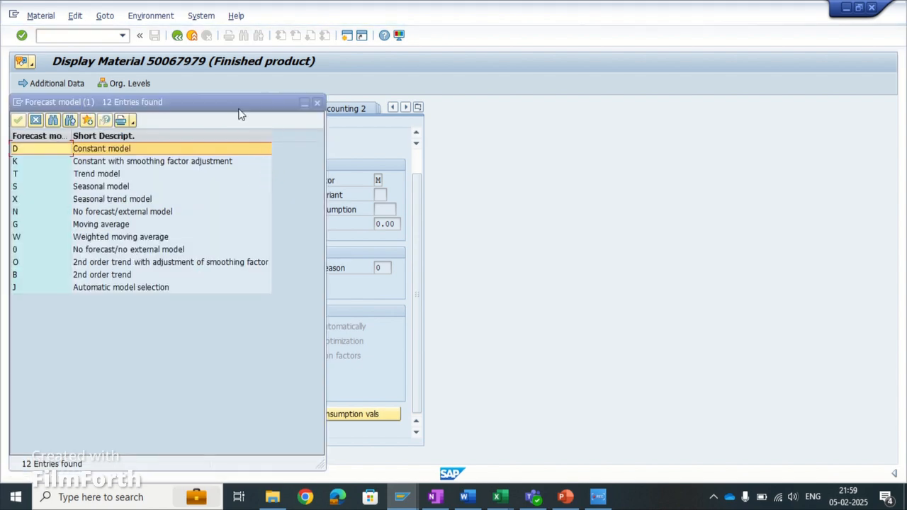
left_click_drag(239, 110, 537, 111)
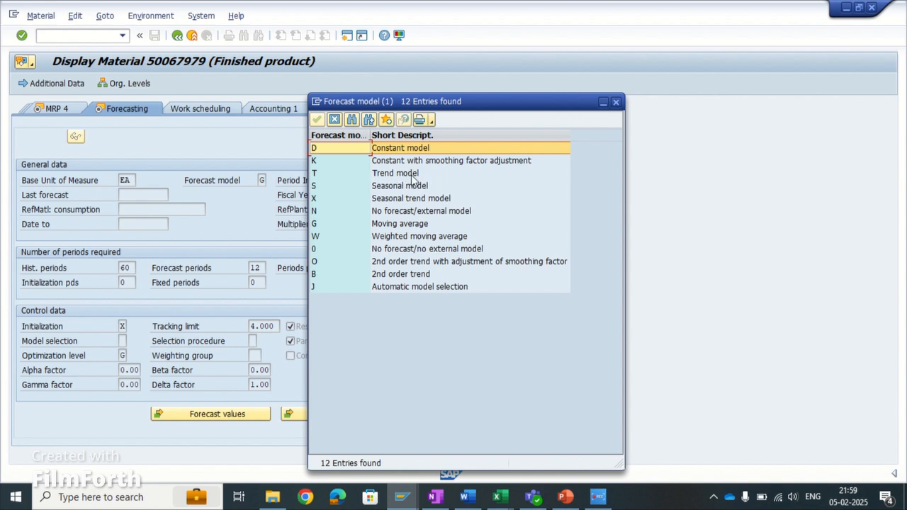
left_click(408, 187)
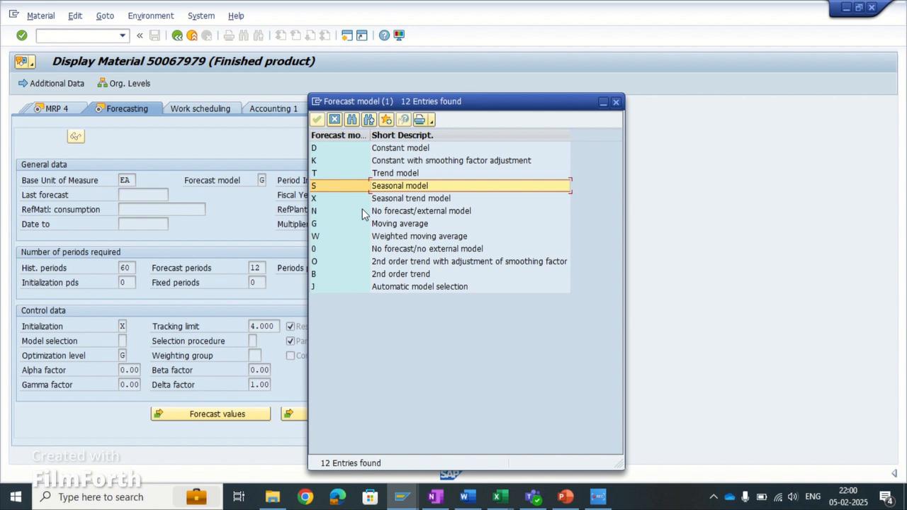
left_click(357, 146)
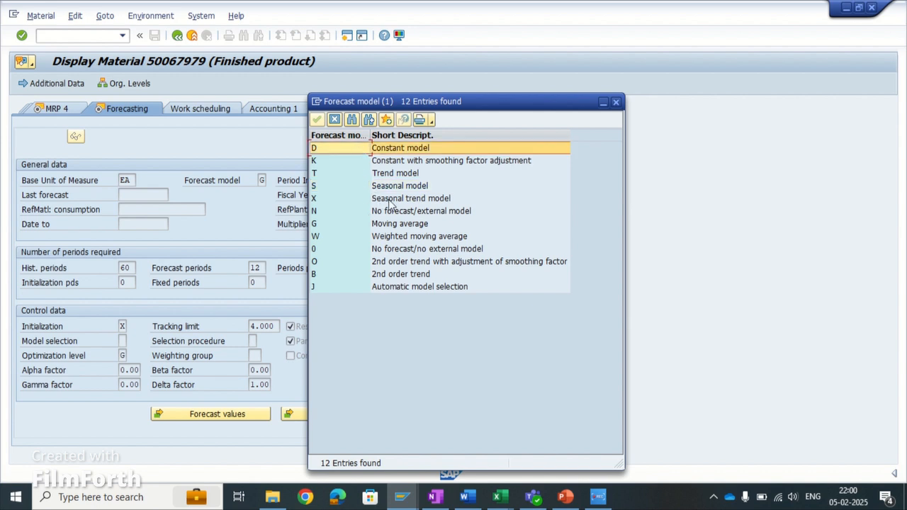
left_click(346, 225)
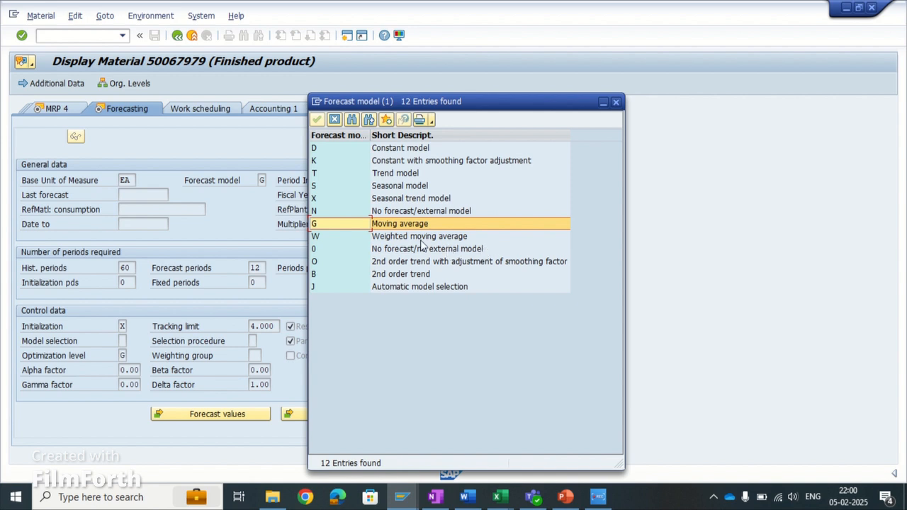
left_click(334, 119)
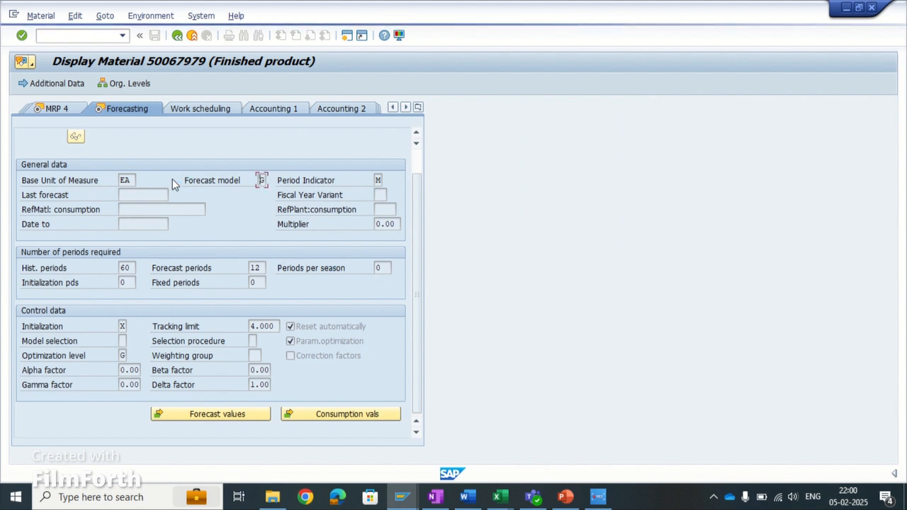
- Try to display the forecast profile through the environment functions of the material master
left_click(164, 17)
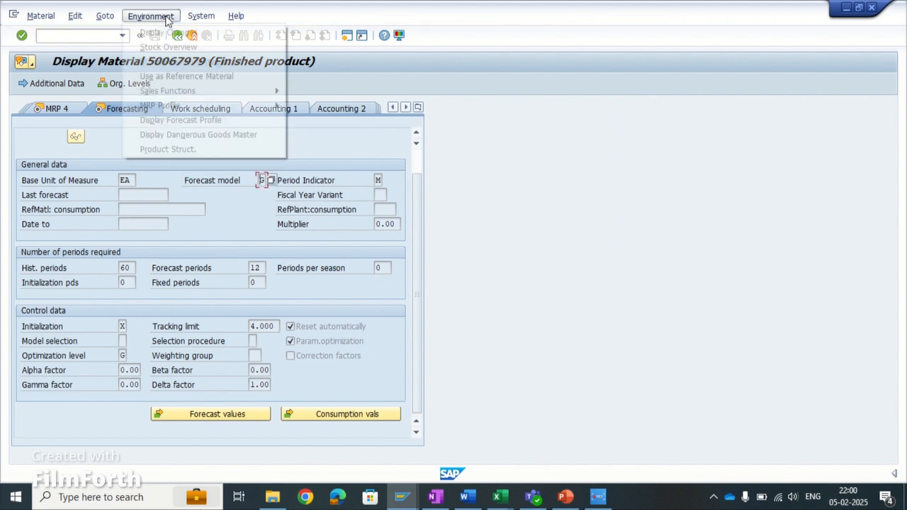
left_click(167, 121)
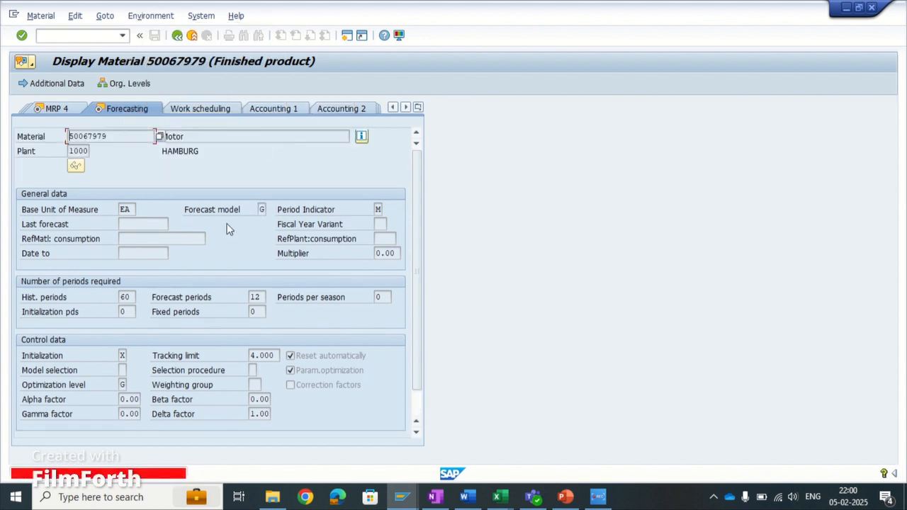
scroll(248, 414, "down", 1)
scroll(206, 404, "up", 1)
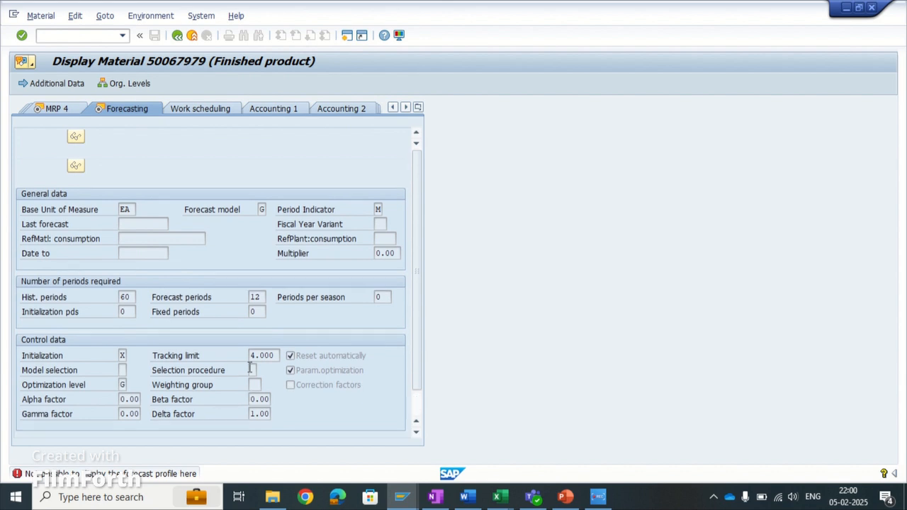
scroll(241, 284, "down", 1)
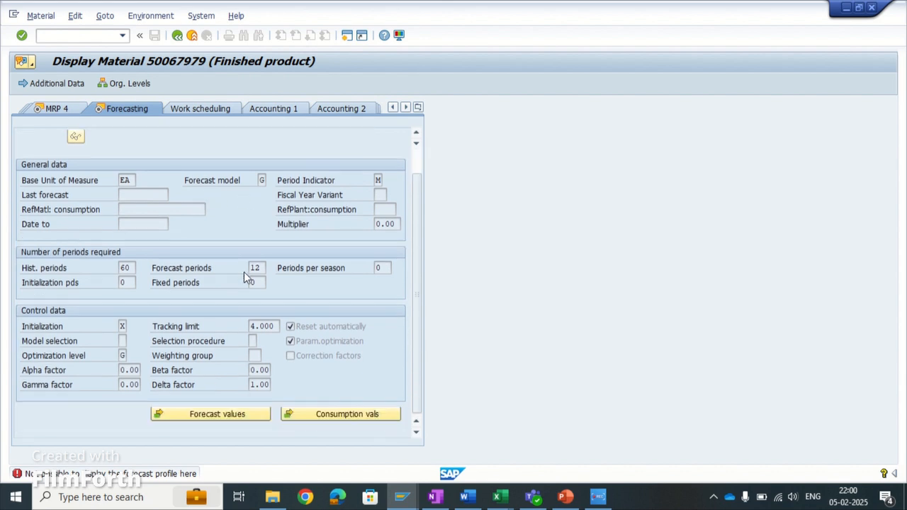
- Check which forecast profile is assigned to the material and close the profile dialog
left_click(105, 15)
left_click(75, 16)
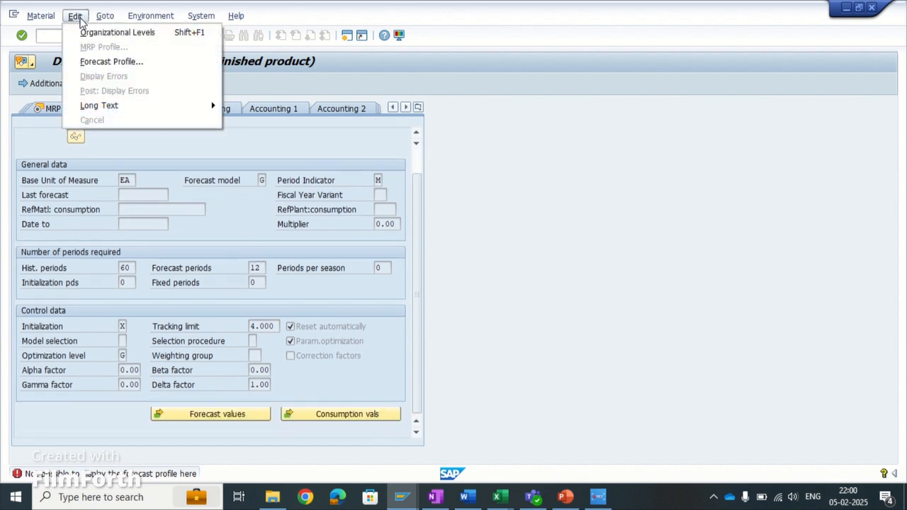
left_click(113, 62)
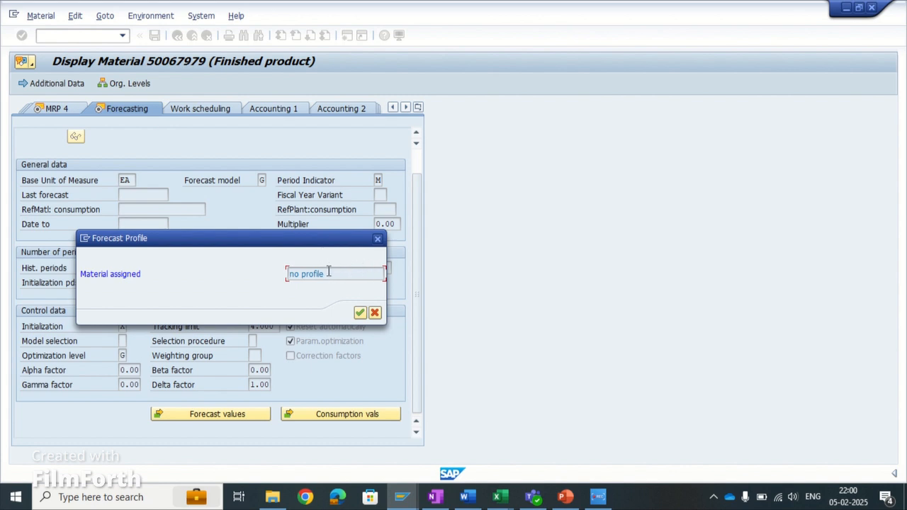
key("Return")
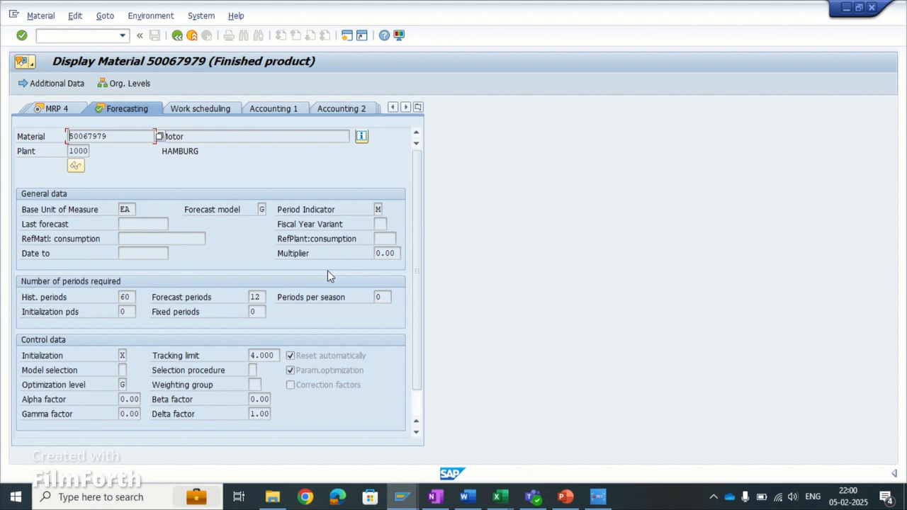
- Reopen the forecast model list, compare the trend, seasonal and moving average models, and close it on moving average
scroll(330, 290, "down", 1)
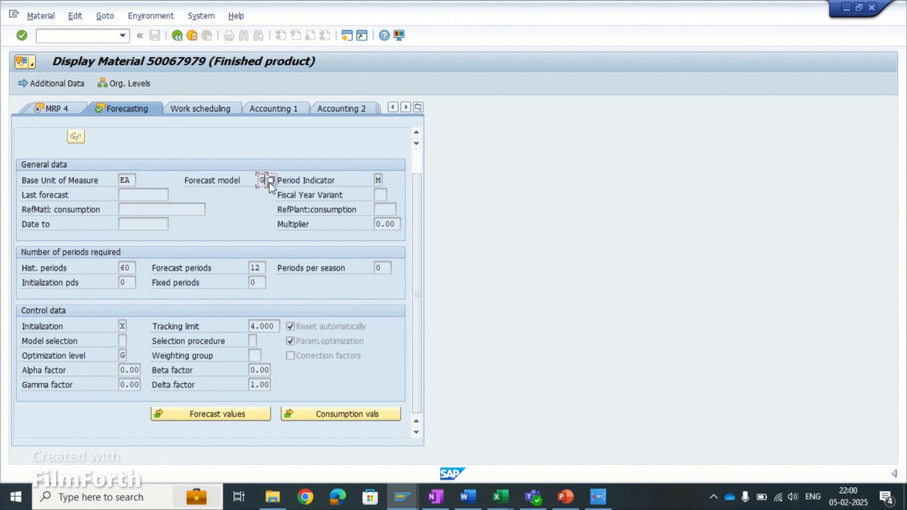
left_click(274, 182)
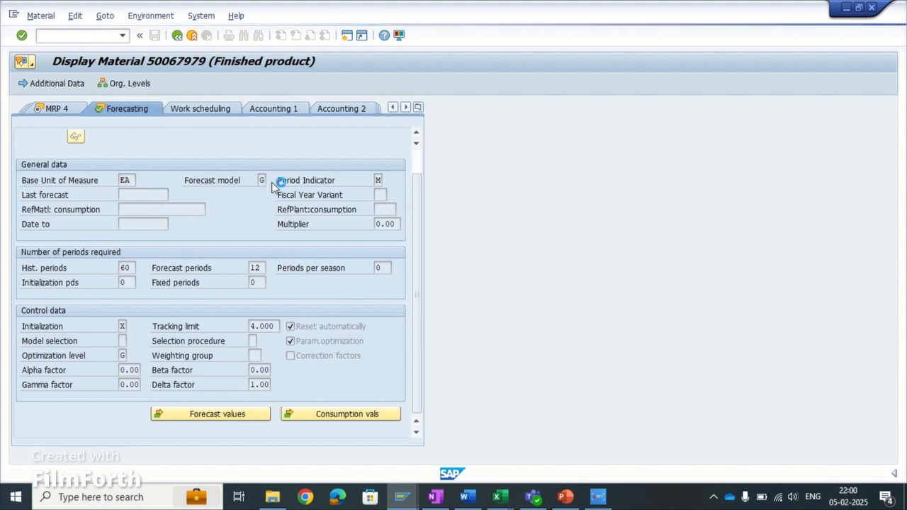
left_click_drag(262, 109, 566, 112)
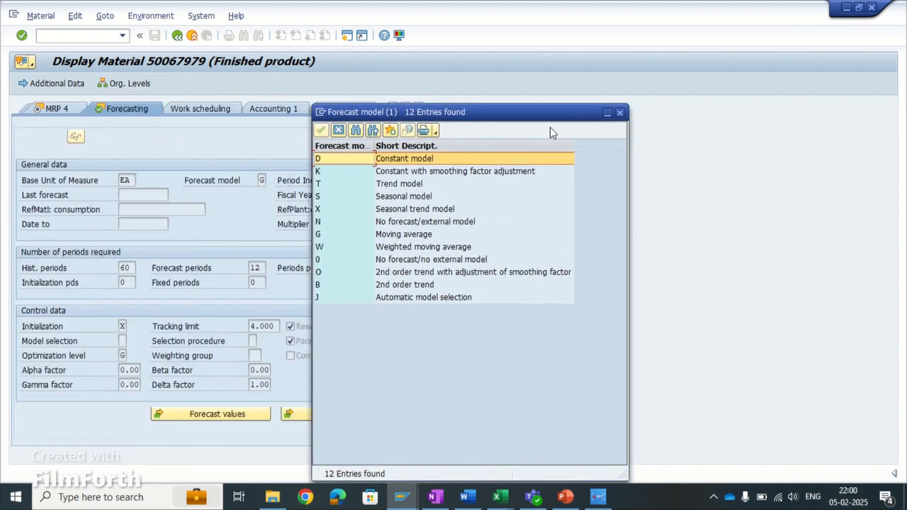
left_click(358, 191)
left_click(359, 184)
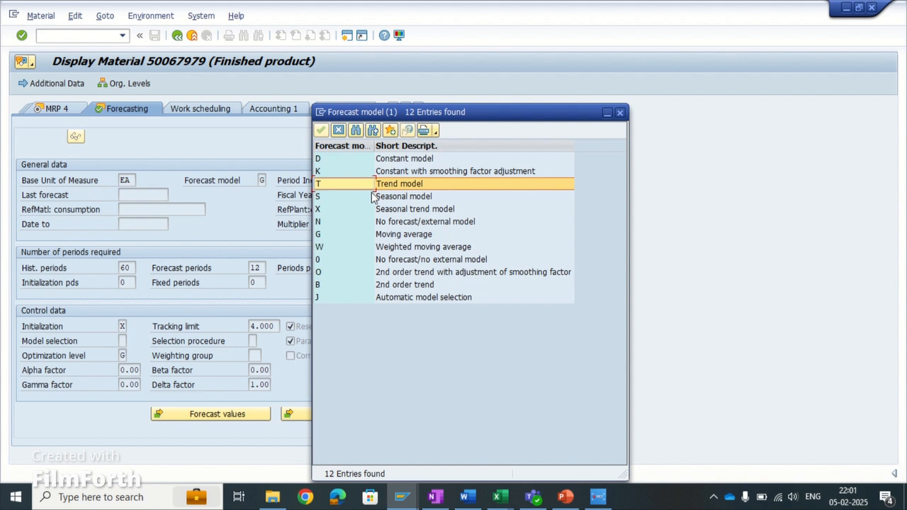
left_click(371, 197)
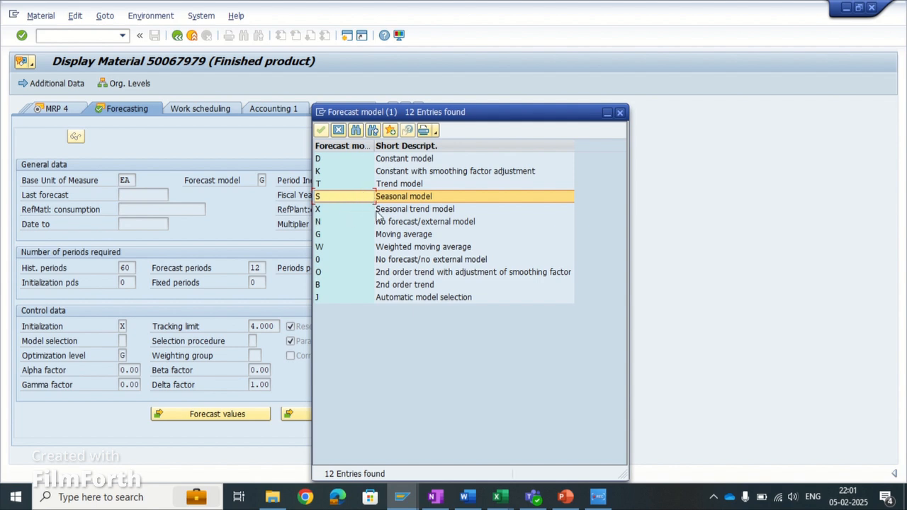
left_click(336, 238)
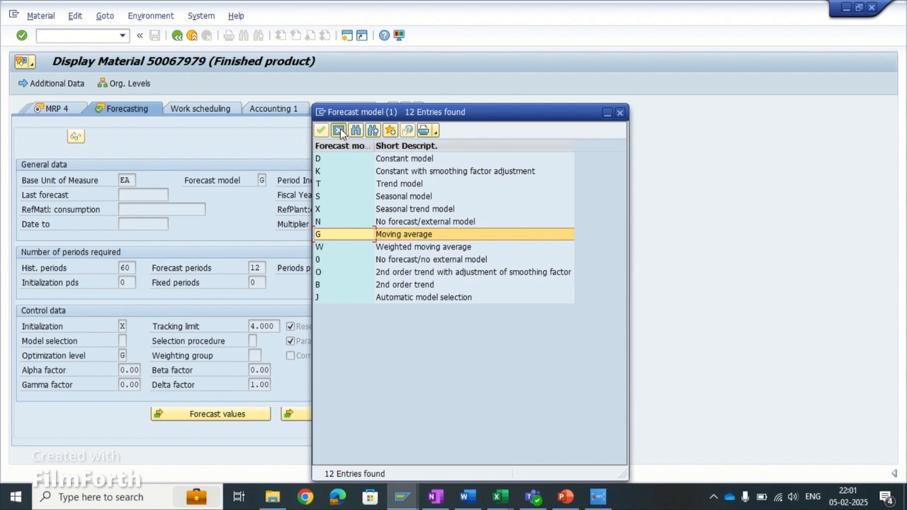
left_click(321, 131)
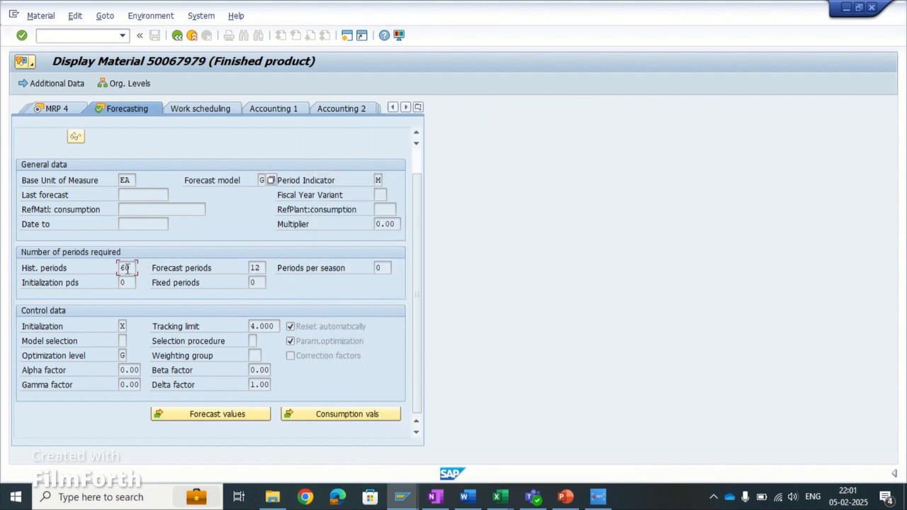
- Check the number of forecast periods for the material and open its consumption values
left_click(256, 268)
scroll(301, 339, "up", 2)
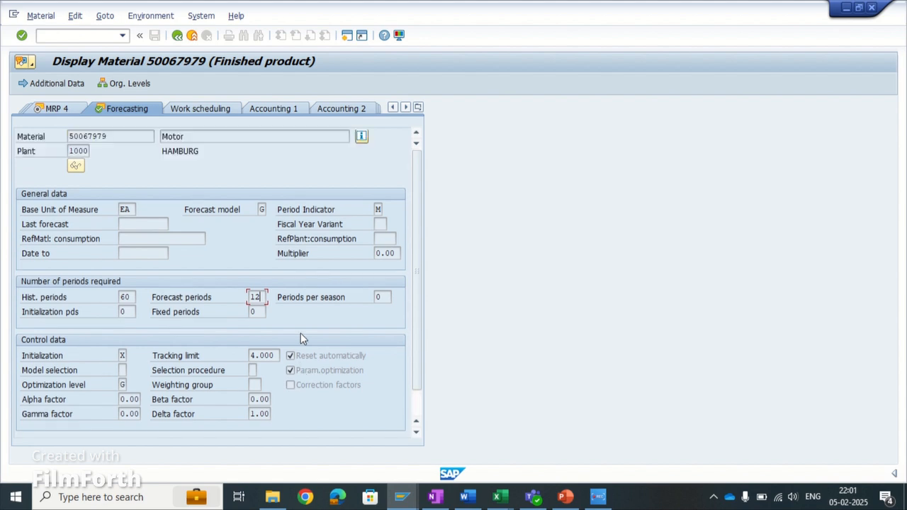
left_click(129, 139)
left_click(216, 140)
scroll(326, 300, "down", 1)
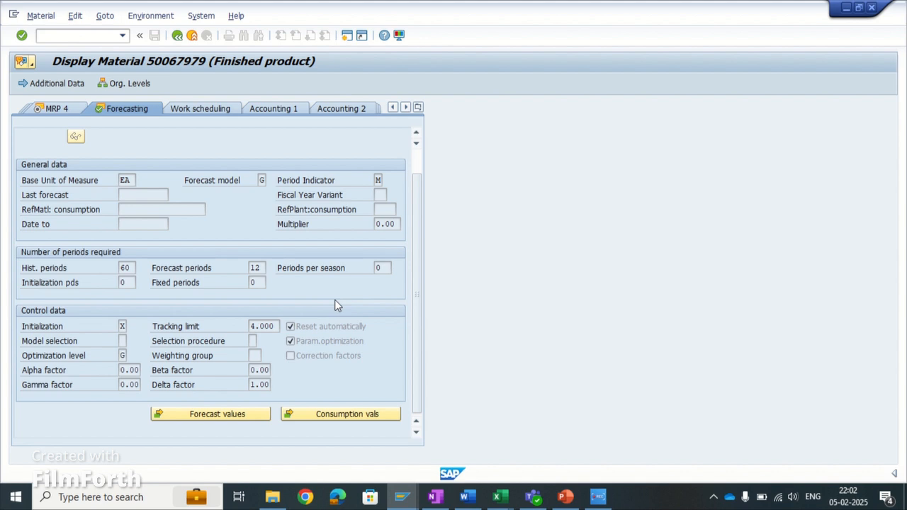
left_click(359, 419)
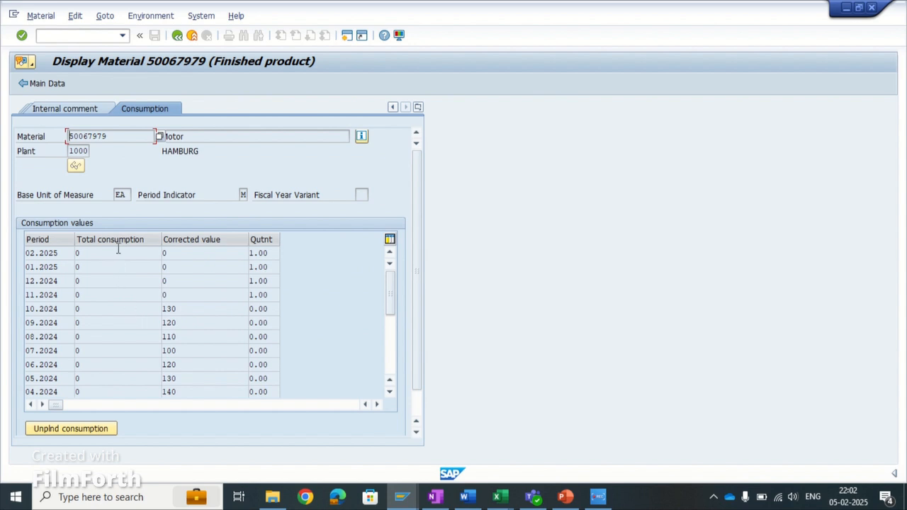
- Return to the forecasting data, reopen the consumption values and examine total consumption for the most recent periods from 02.2025 back to 10.2024
left_click(177, 35)
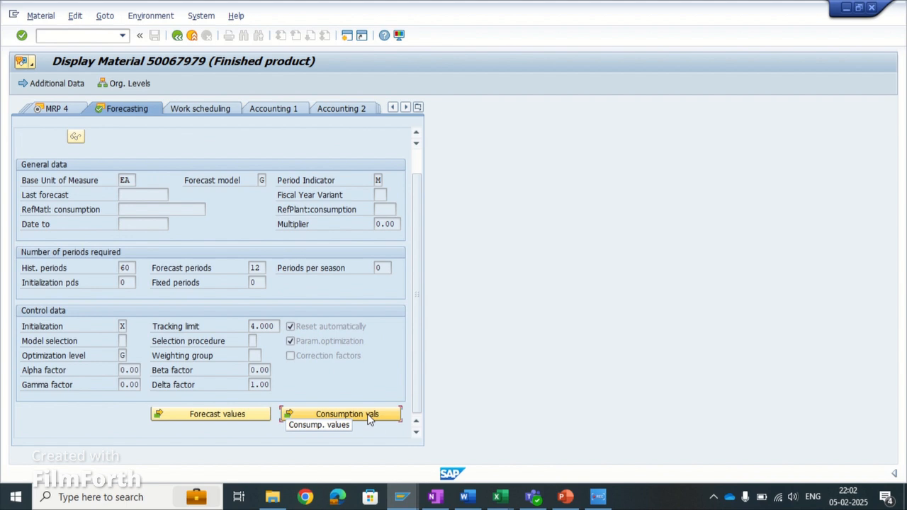
left_click(369, 416)
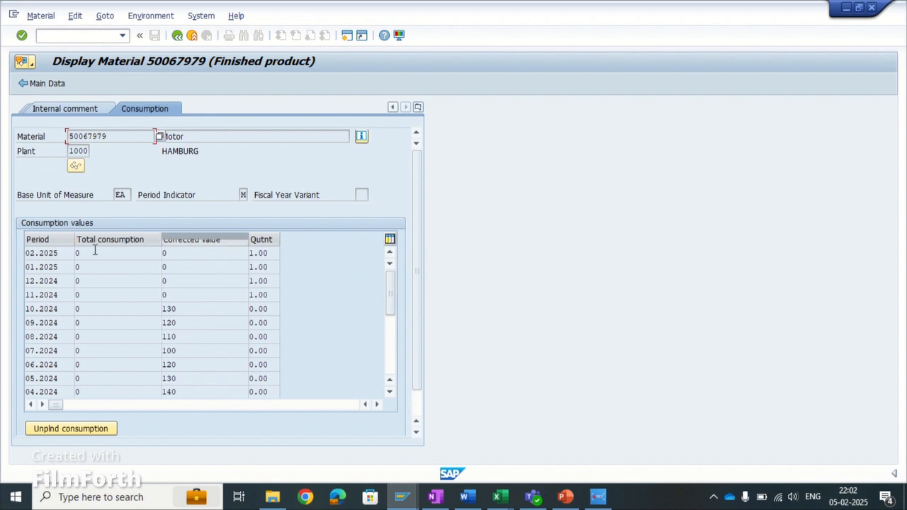
left_click(66, 254)
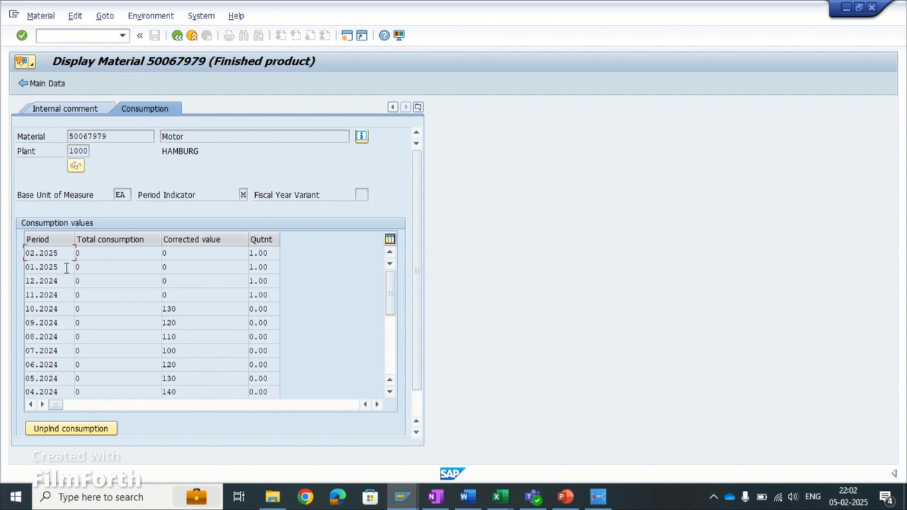
left_click(68, 345)
left_click(122, 256)
left_click(126, 268)
left_click(125, 285)
left_click(122, 308)
- Examine the total consumption of the oldest listed periods, from 01.2024 up to 05.2024
scroll(104, 325, "down", 3)
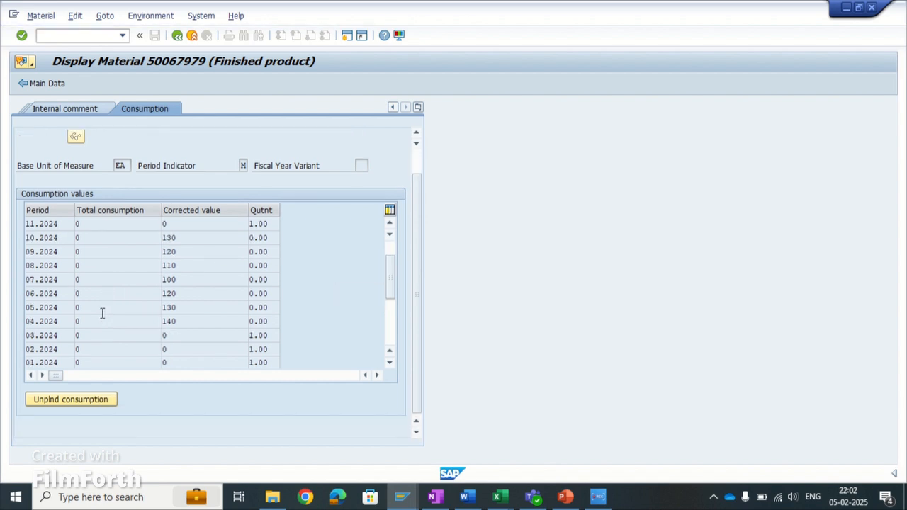
scroll(102, 316, "down", 3)
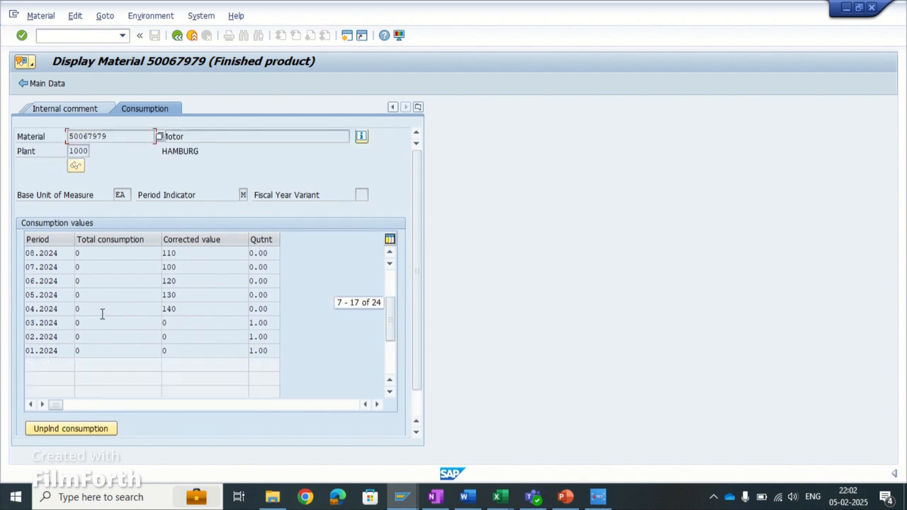
left_click(66, 352)
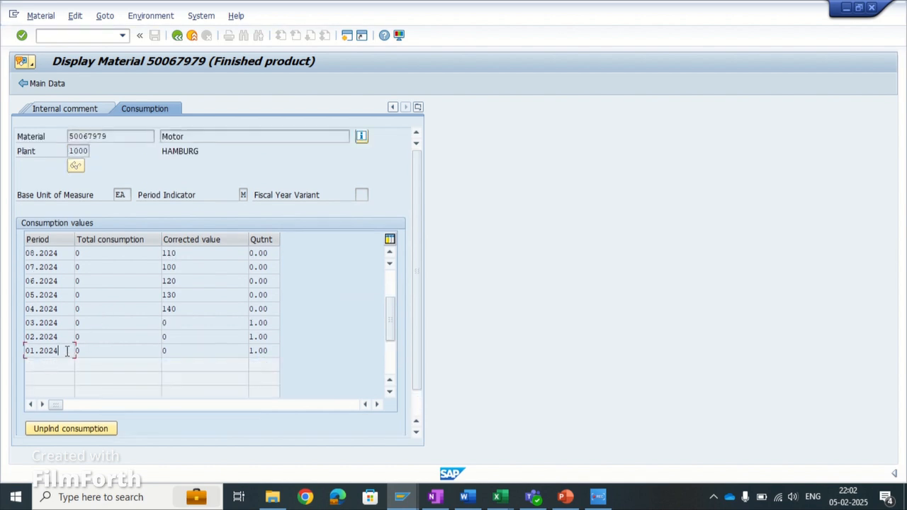
left_click(102, 347)
left_click(101, 339)
left_click(99, 324)
left_click(98, 311)
left_click(99, 297)
scroll(97, 300, "up", 1)
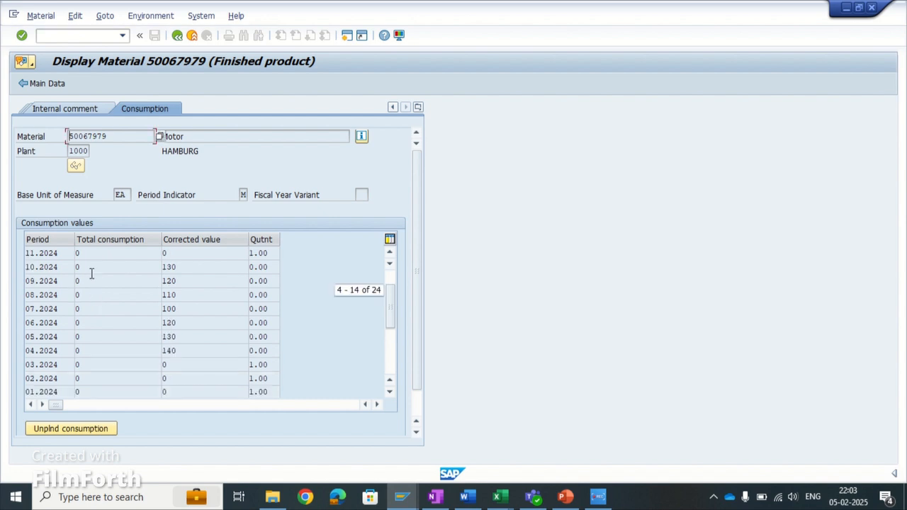
- Review the corrected consumption values for the periods 10.2024 back to 04.2024
left_click(99, 297)
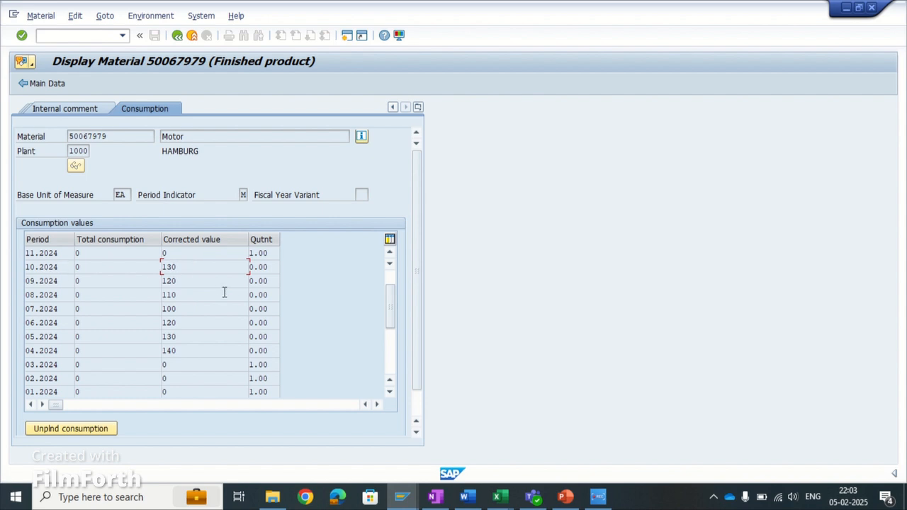
left_click(193, 277)
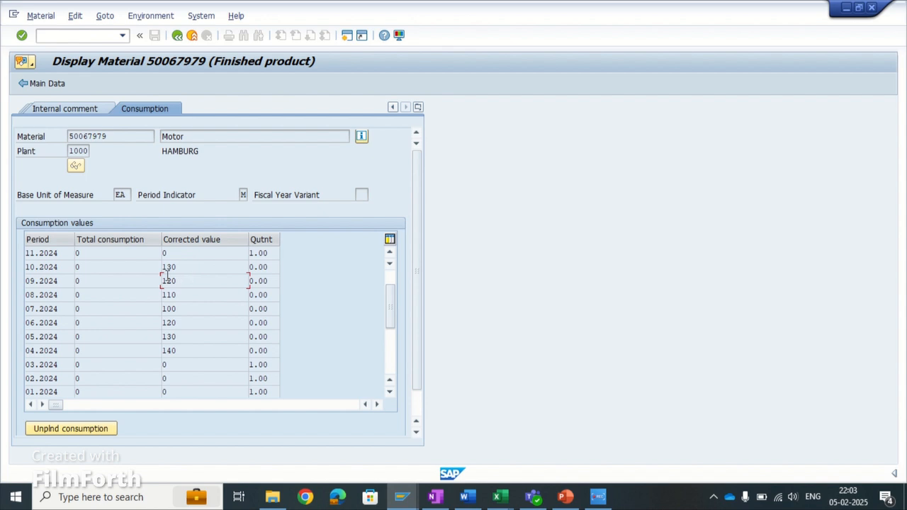
left_click(37, 280)
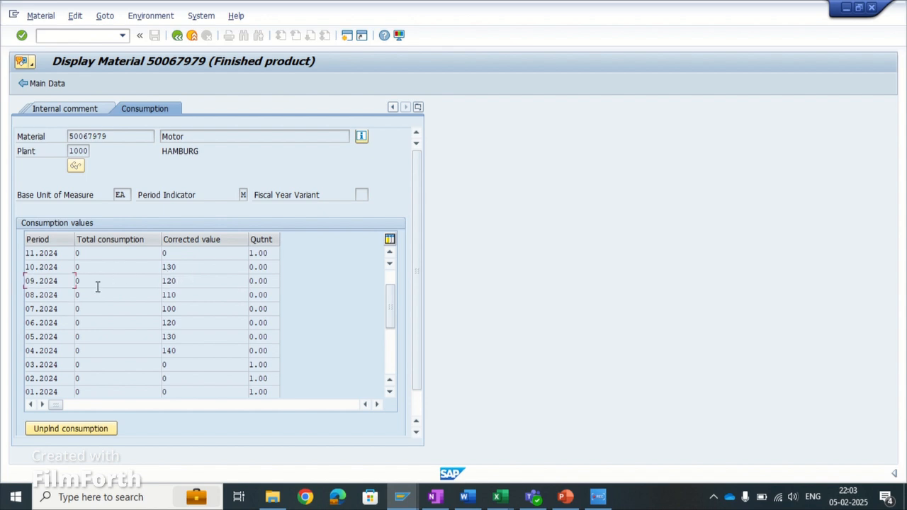
left_click(190, 309)
left_click(188, 323)
left_click(181, 337)
left_click(178, 350)
- Go back from the consumption values to the material's forecasting data and look over its period and control settings
left_click(177, 35)
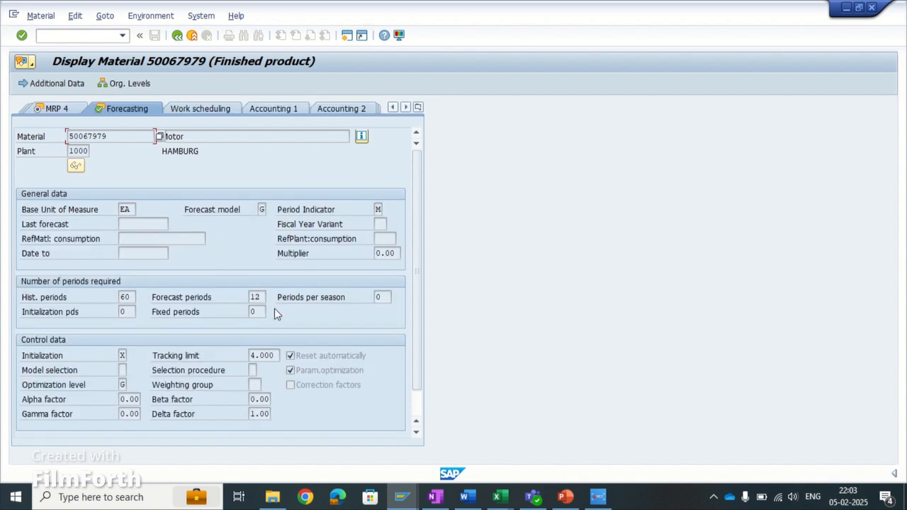
scroll(319, 393, "down", 1)
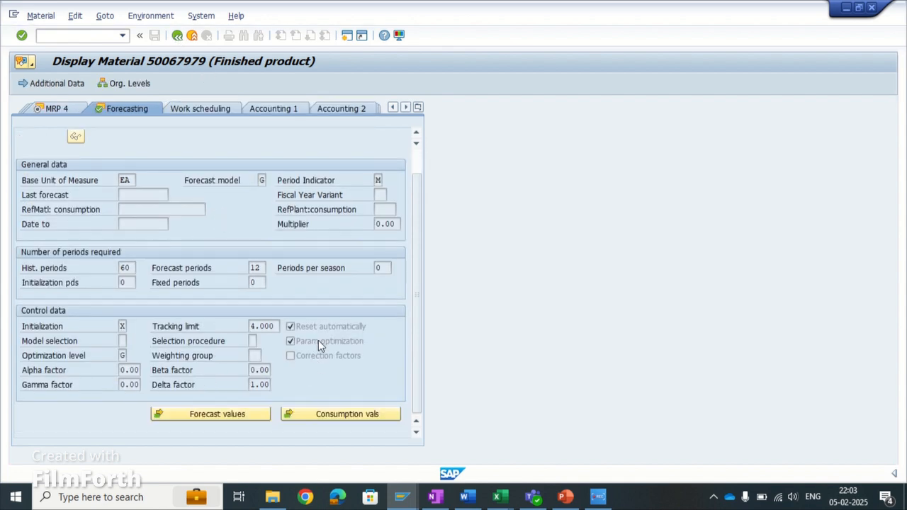
scroll(318, 341, "up", 1)
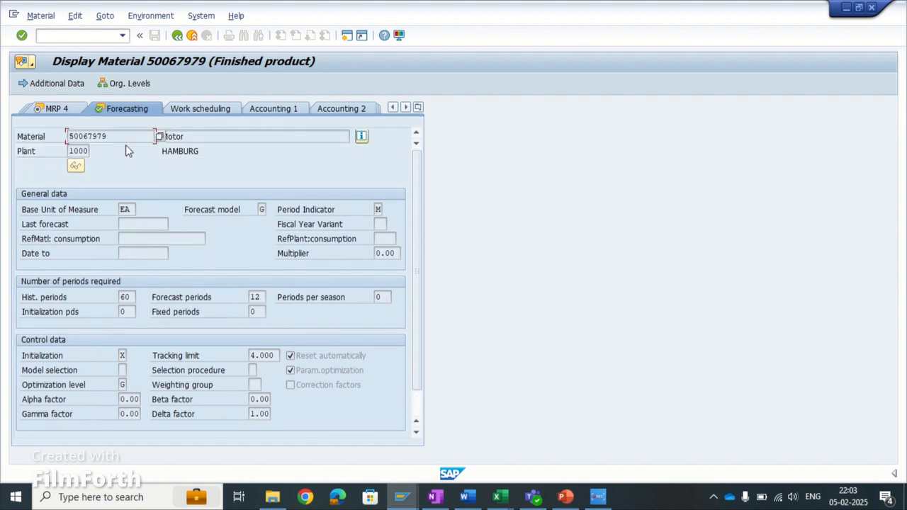
- Switch to PowerPoint, present the "Transactions in Forecast based planning" slide full screen and turn on the laser pointer
left_click(565, 497)
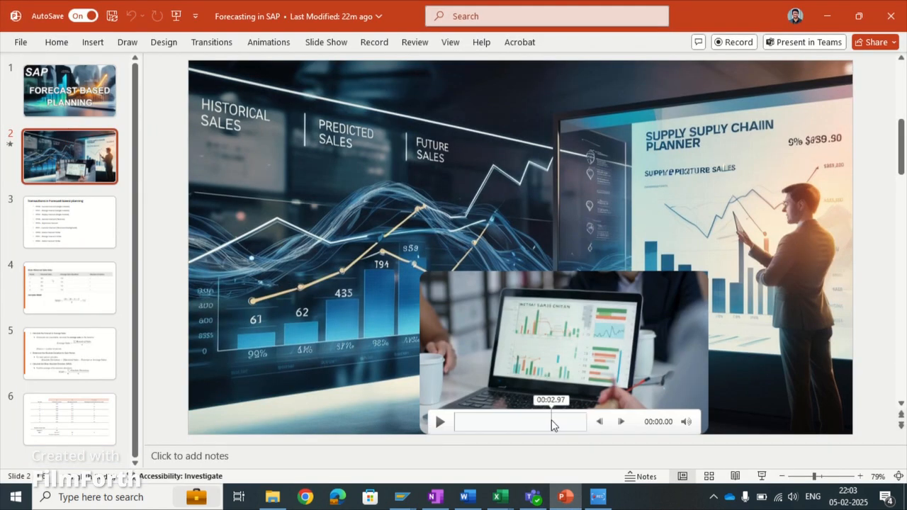
left_click(67, 234)
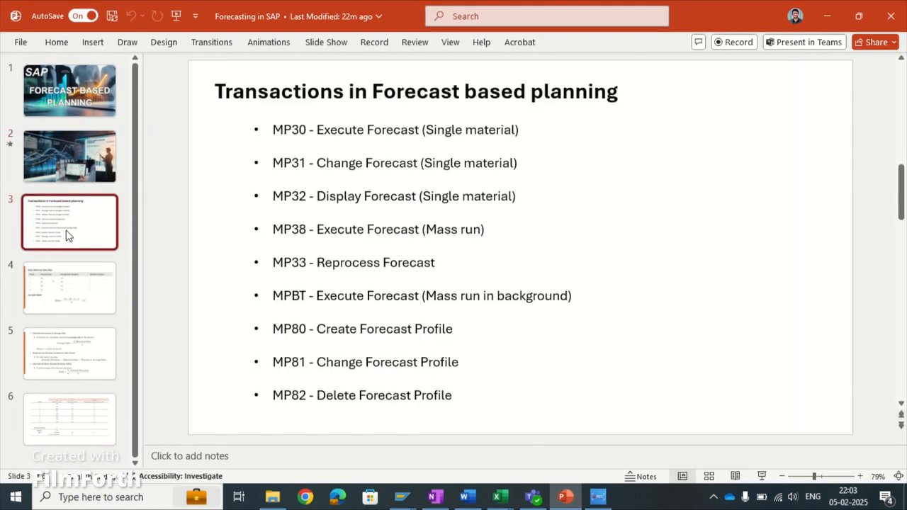
left_click(762, 476)
left_click(63, 497)
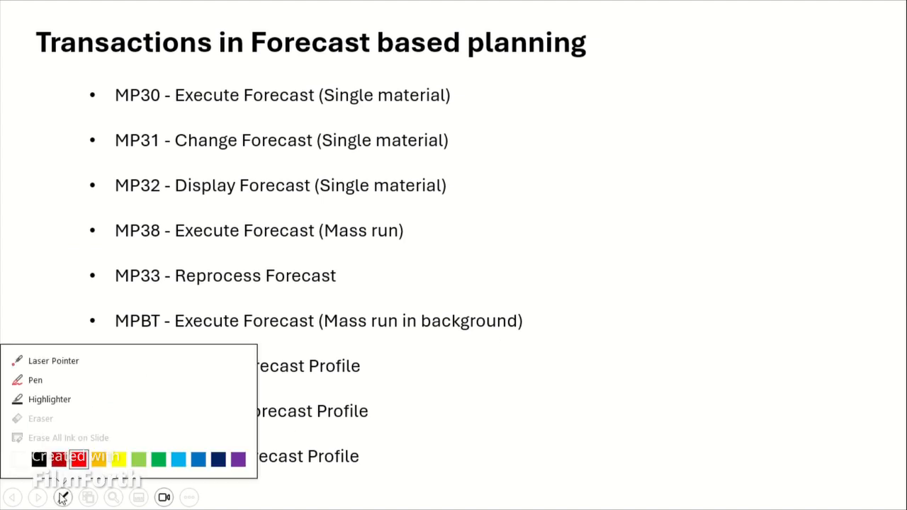
left_click(68, 364)
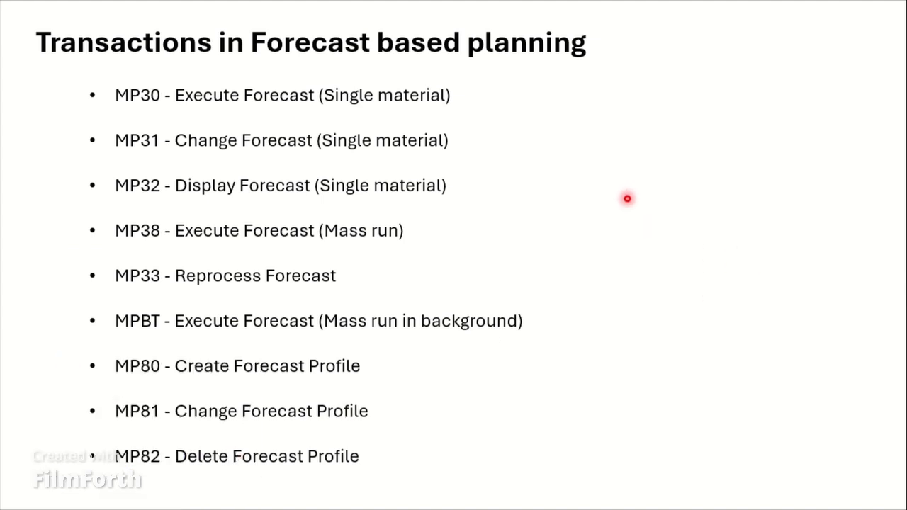
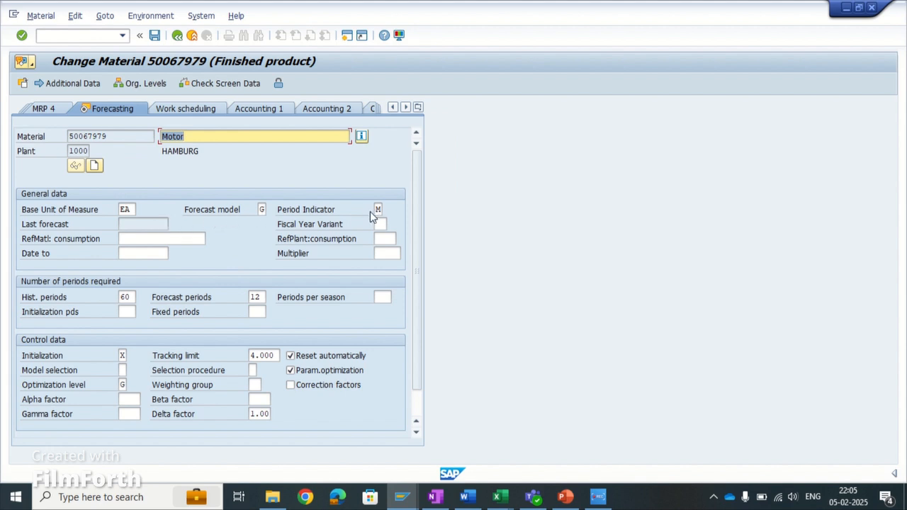
- Review the material's historical periods, forecast model and action buttons, and look over the available period indicator options without changing them
left_click(131, 296)
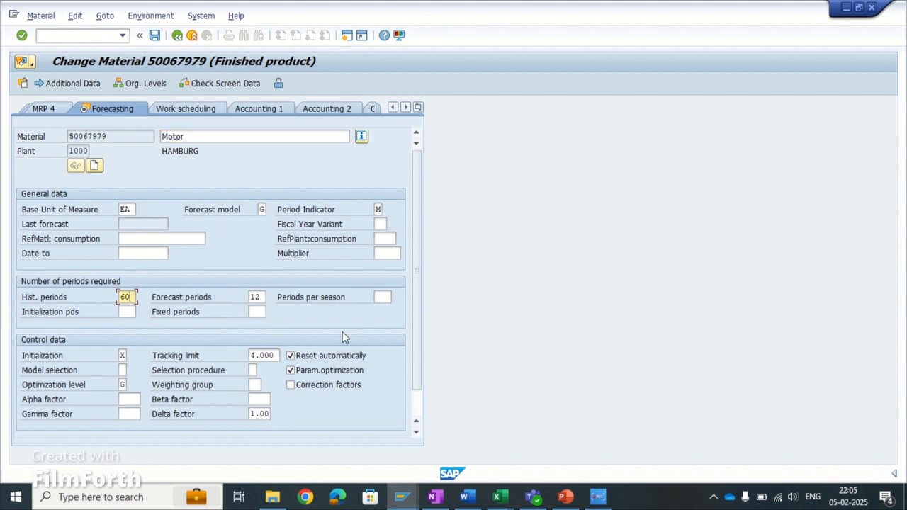
scroll(352, 336, "down", 1)
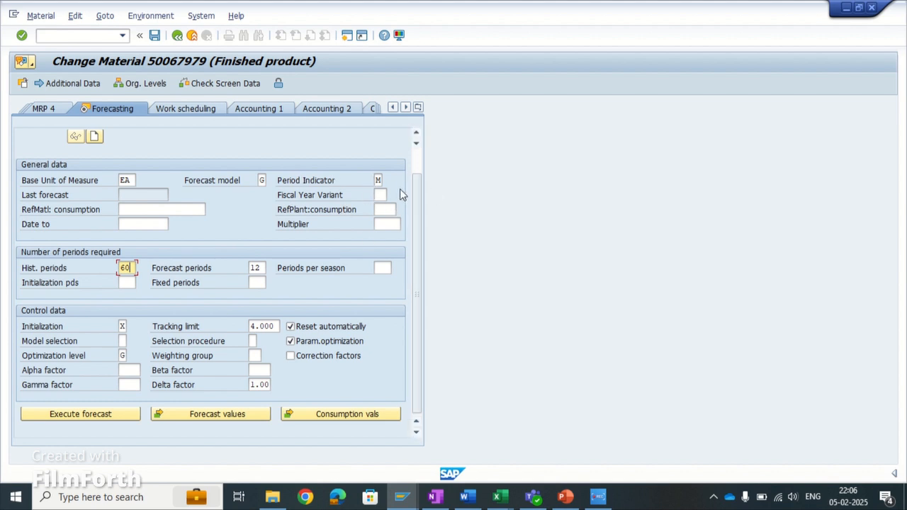
scroll(381, 222, "up", 1)
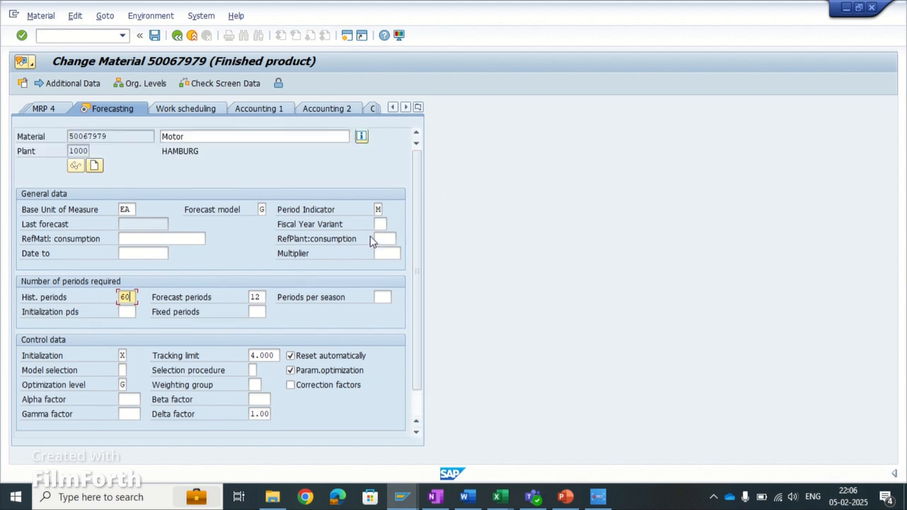
left_click(263, 211)
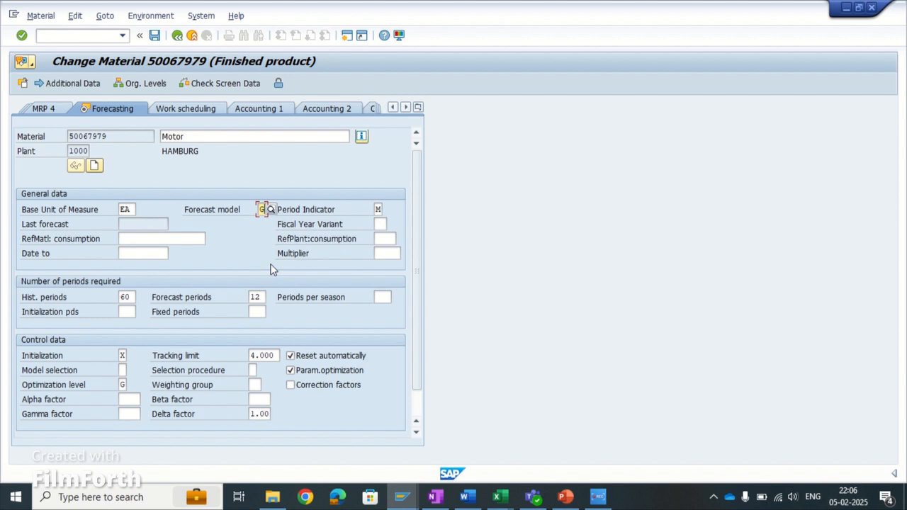
left_click(376, 210)
left_click(385, 205)
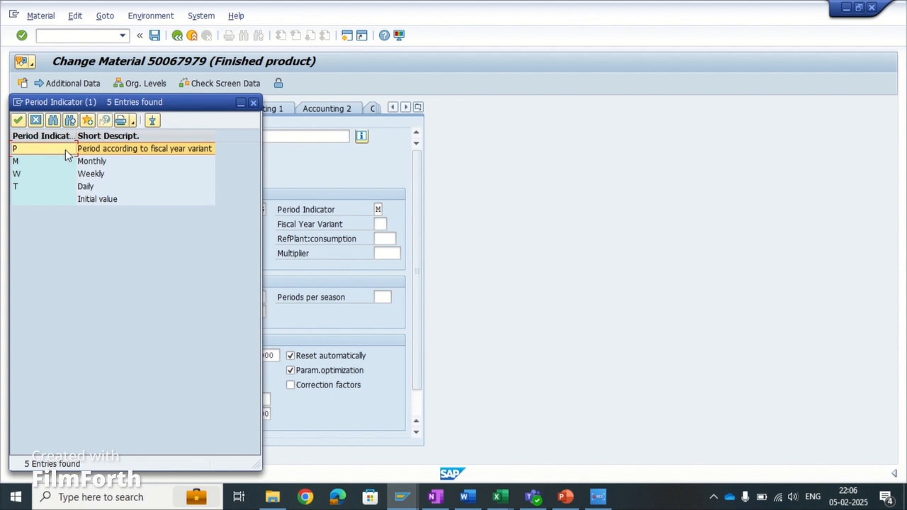
left_click(36, 121)
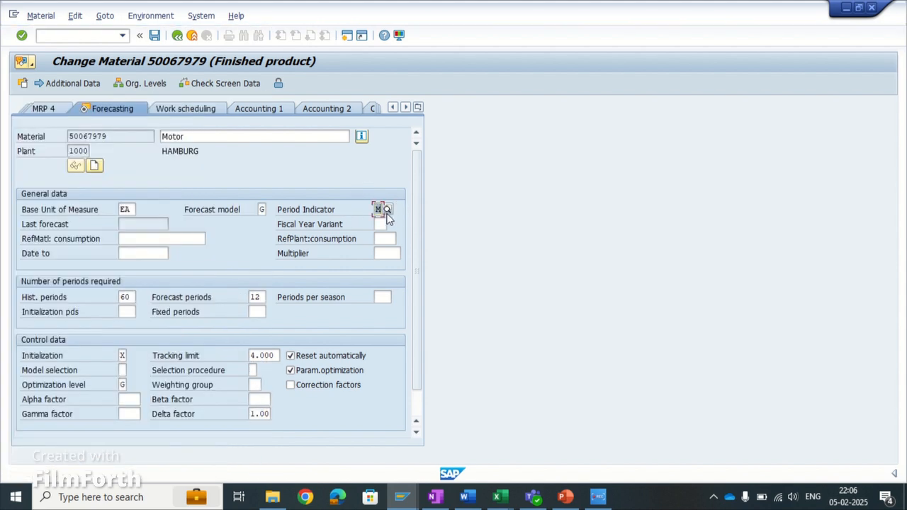
- Set both the number of historical periods and the number of forecast periods to 6, leaving the periods per season empty
scroll(170, 301, "down", 2)
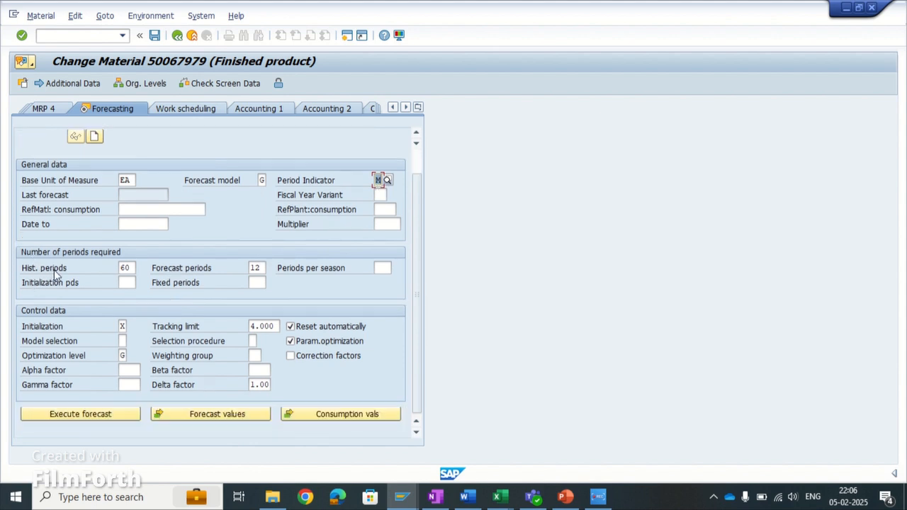
left_click(126, 270)
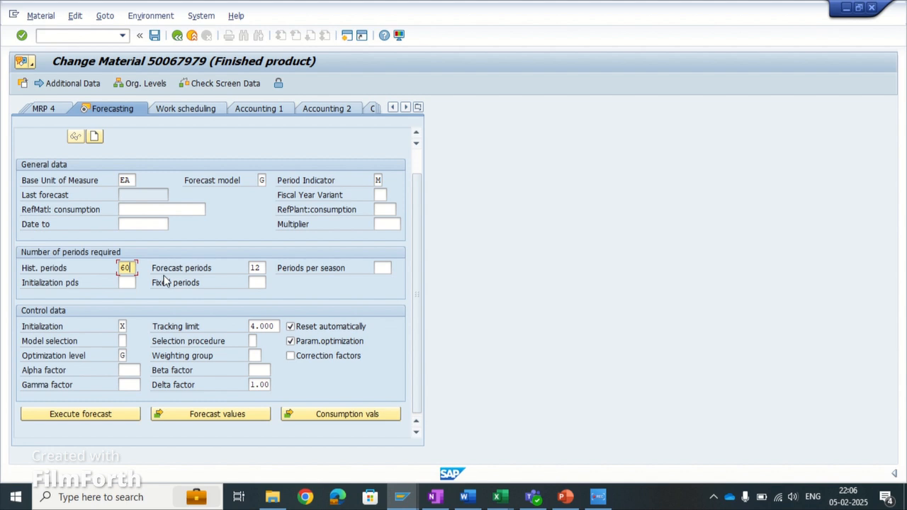
key("BackSpace")
left_click(257, 268)
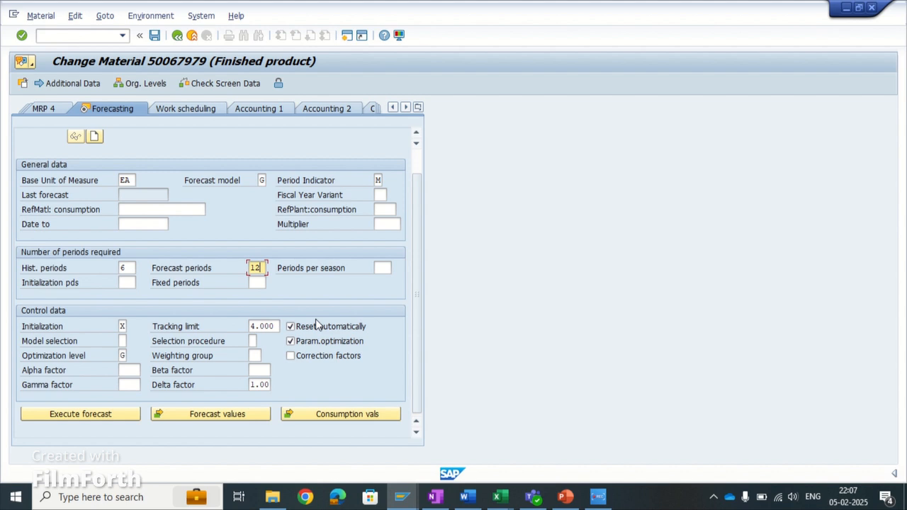
left_click(132, 268)
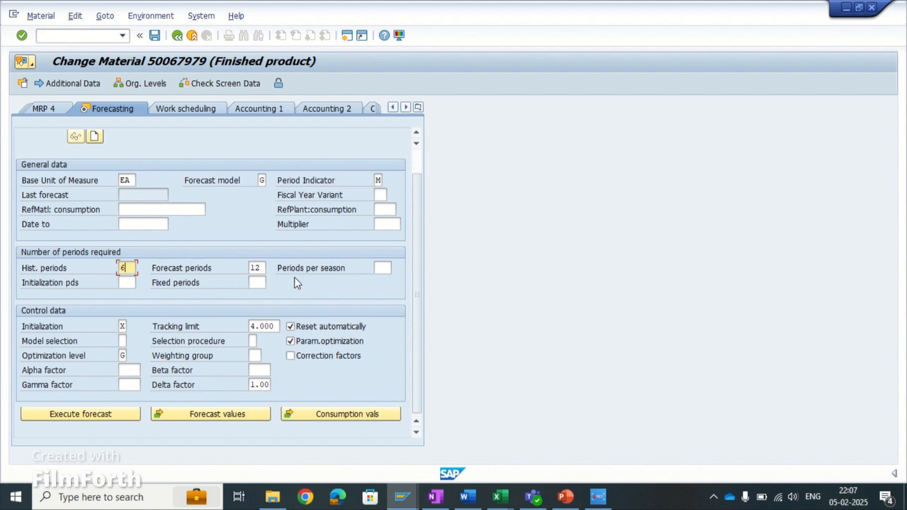
left_click(266, 270)
type("6")
left_click(381, 268)
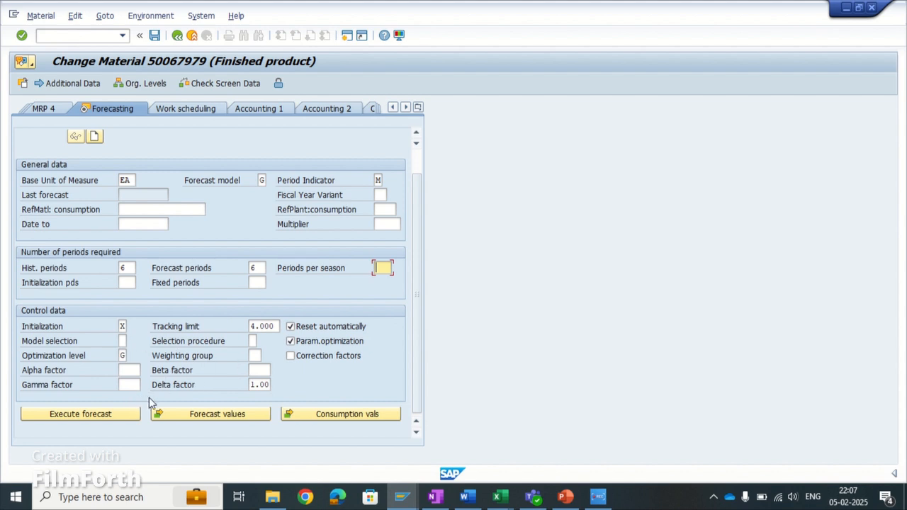
- Execute the forecast for the material with 02.2025 as the forecast date
left_click(89, 418)
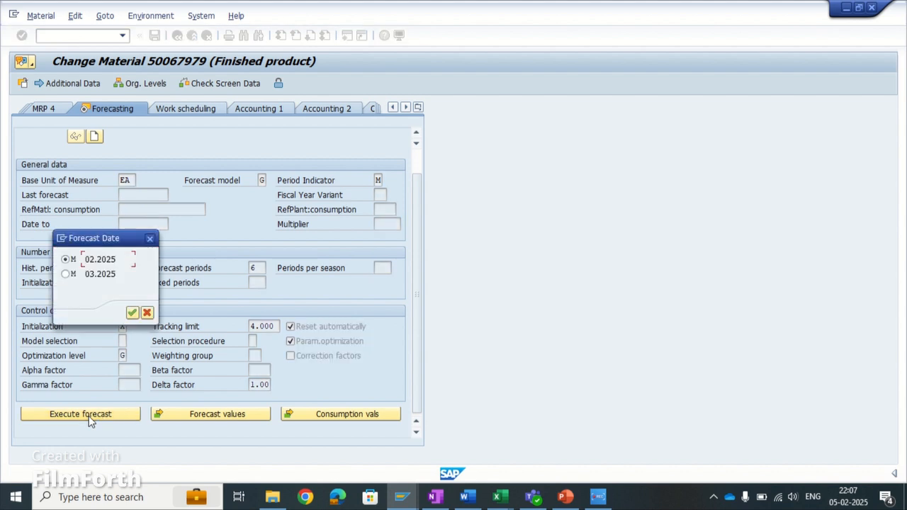
left_click_drag(93, 238, 288, 211)
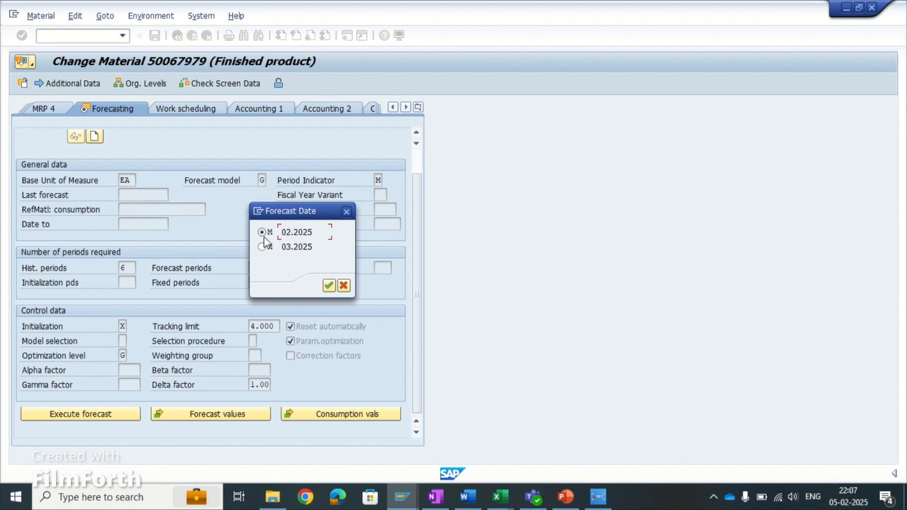
left_click(327, 287)
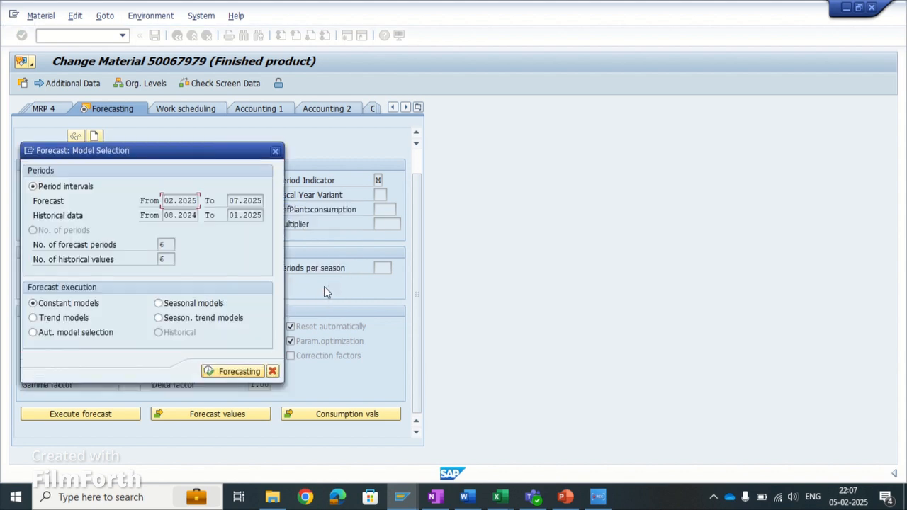
- Check the forecast and historical period intervals, then run the forecast with the constant model using a moving average of 6 historical values
left_click_drag(146, 158, 490, 156)
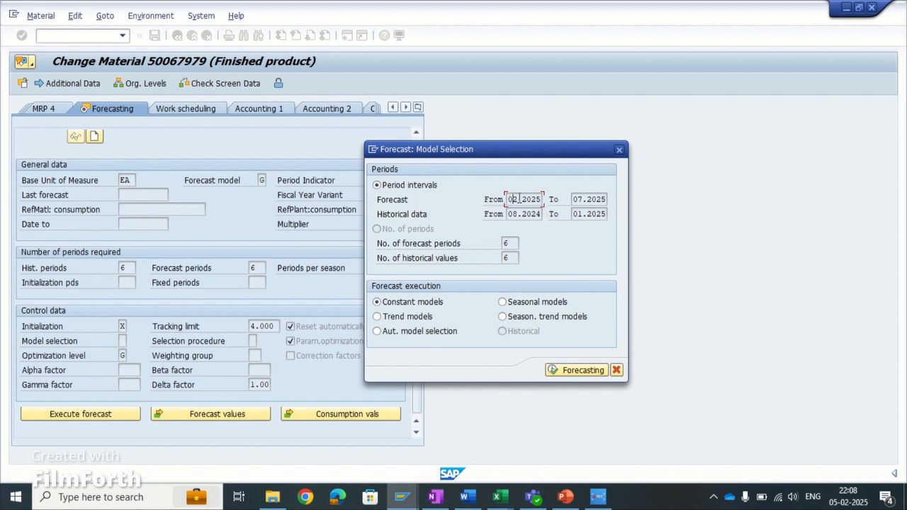
left_click(588, 199)
left_click(572, 215)
left_click(569, 370)
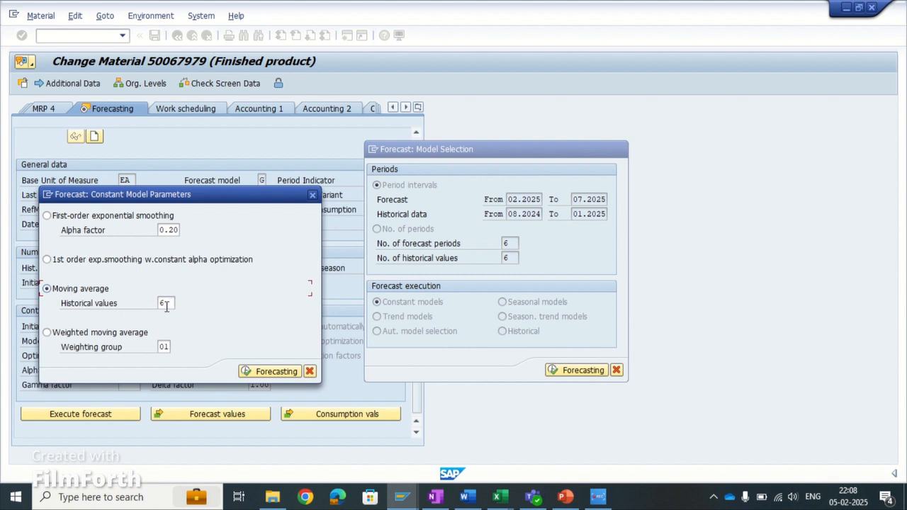
left_click(263, 371)
- Bring the historical periods of the forecast results into view and examine the range from 08.2024 to 01.2025
left_click_drag(298, 154, 472, 112)
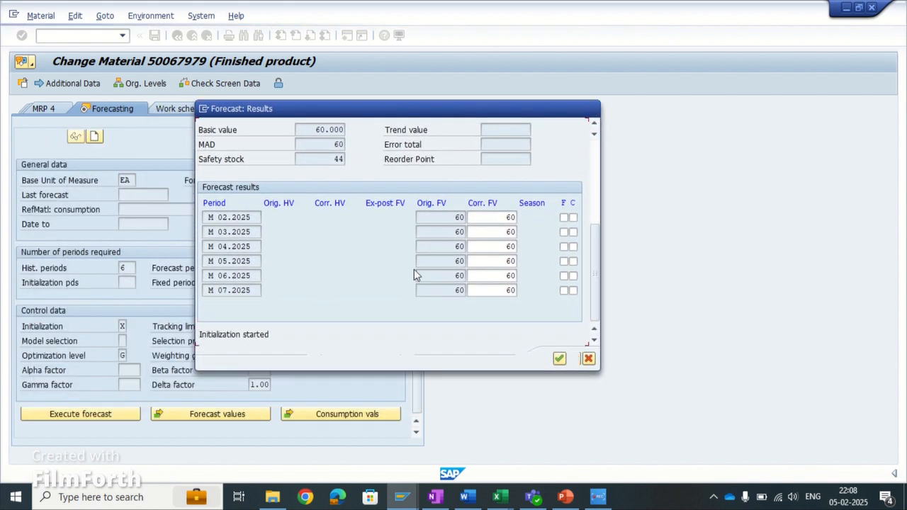
scroll(414, 275, "up", 3)
scroll(402, 276, "up", 3)
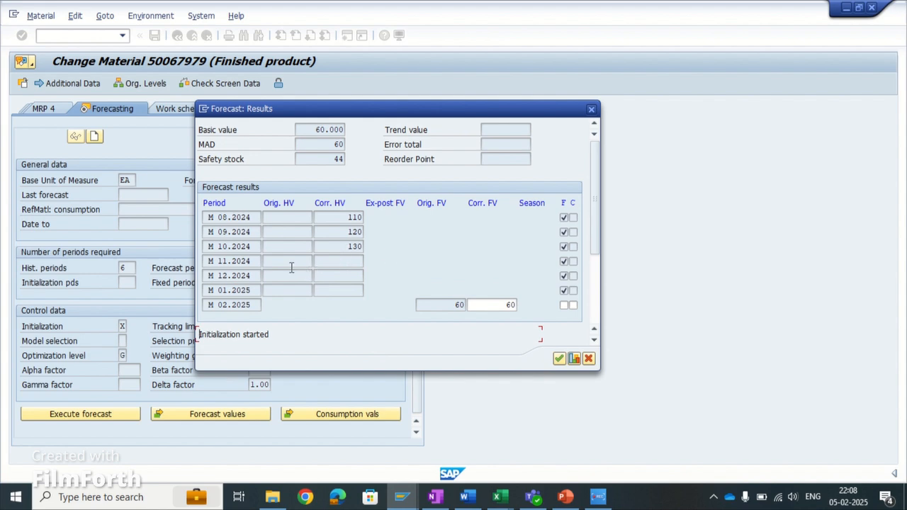
left_click(252, 291)
left_click(228, 246)
left_click(231, 217)
key("Down")
key("Down")
- Examine the corrected and original historical values of the periods 08.2024 to 01.2025 in the forecast results
left_click(360, 261)
left_click(347, 273)
left_click(346, 297)
left_click(298, 217)
left_click(296, 233)
left_click(296, 246)
left_click(296, 260)
left_click(297, 275)
left_click(297, 294)
left_click(348, 246)
- Review the basic value, MAD and safety stock calculated in the forecast results
left_click(326, 130)
left_click(334, 144)
left_click_drag(323, 159, 347, 158)
left_click(353, 159)
- Examine the original forecast values for the periods from 02.2025 to 07.2025 together with the MAD and basic value
scroll(352, 264, "down", 1)
scroll(352, 264, "down", 3)
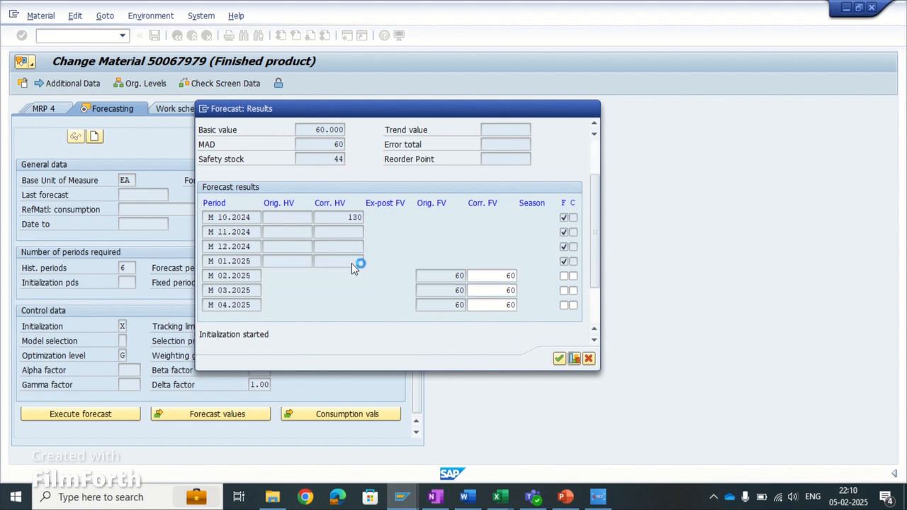
scroll(352, 262, "down", 1)
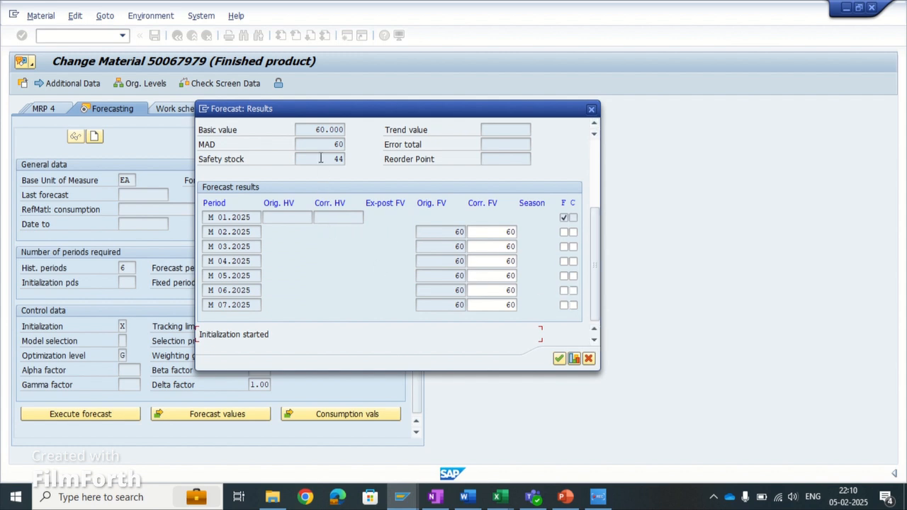
left_click_drag(327, 149, 351, 146)
left_click(350, 146)
left_click_drag(316, 130, 346, 129)
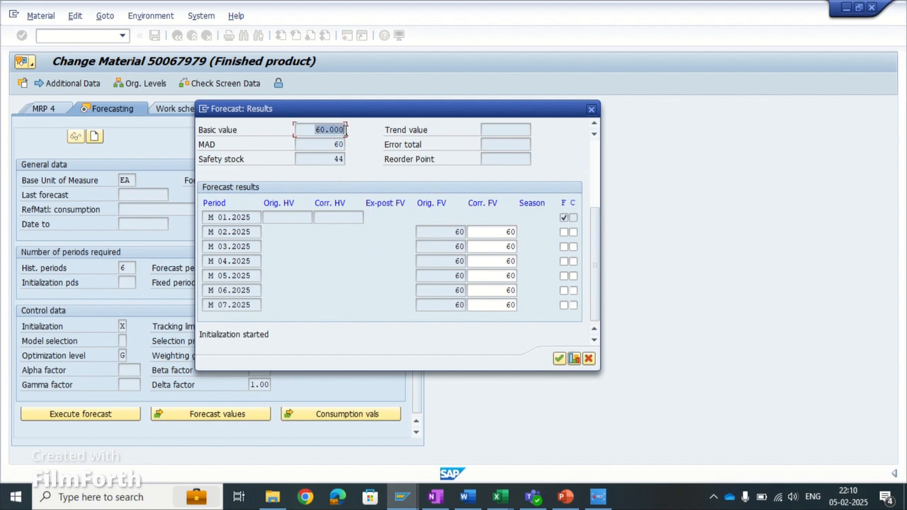
left_click(346, 130)
left_click(258, 232)
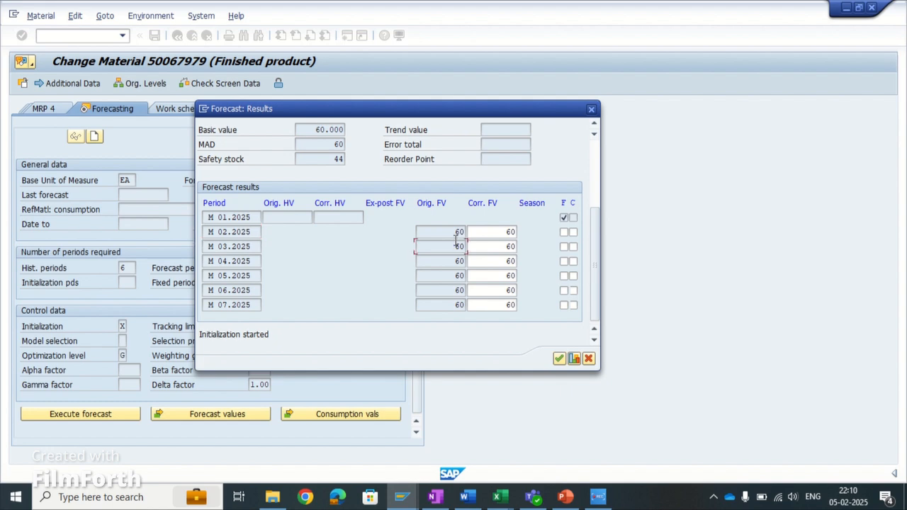
left_click(456, 232)
- Switch to the Forecasting in SAP presentation in PowerPoint
left_click(563, 499)
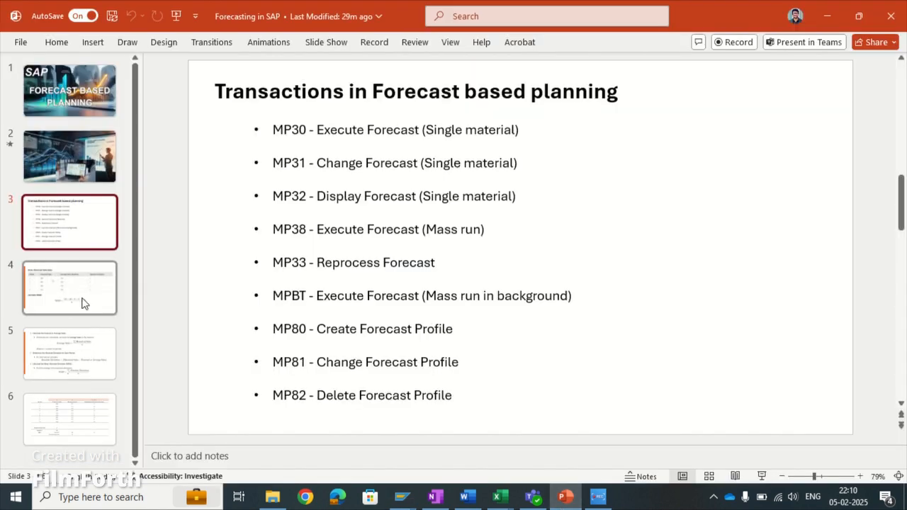
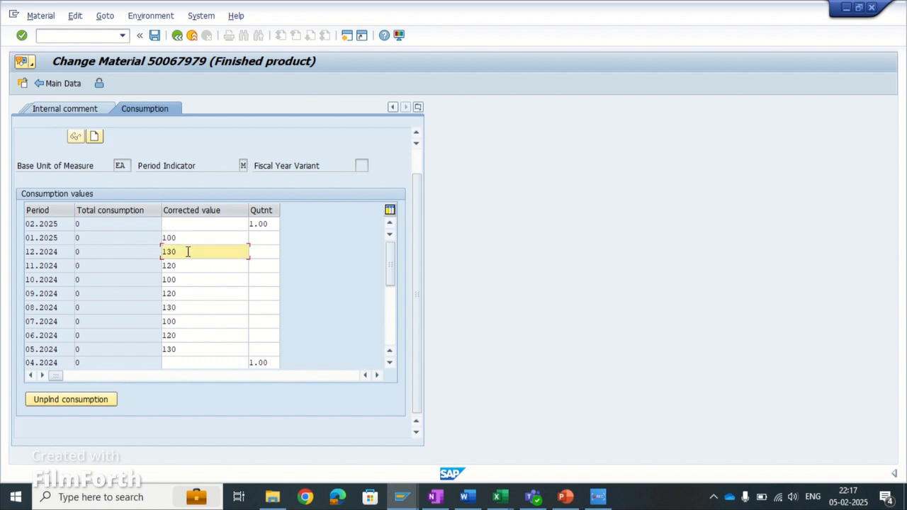
- Compare the corrected consumption values of periods 11.2024 to 07.2024 with the historical sales table in the PowerPoint presentation
left_click(190, 266)
left_click(196, 280)
left_click(197, 294)
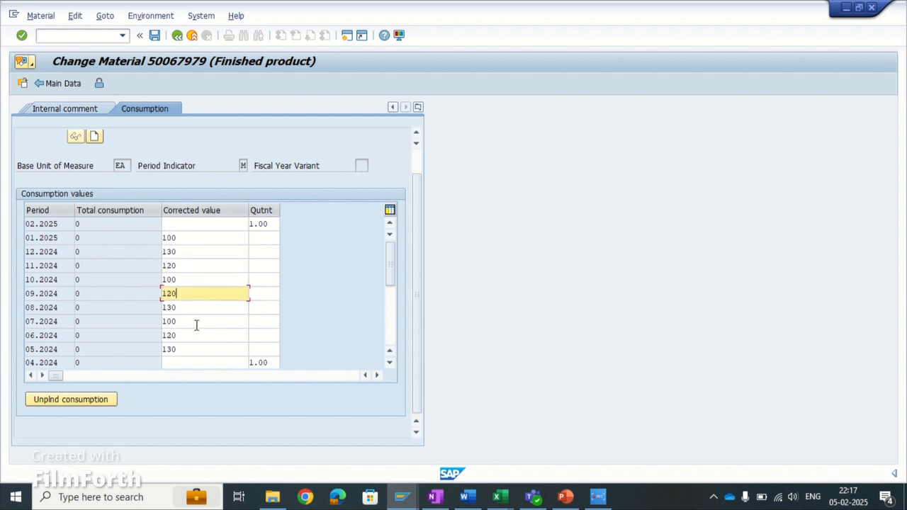
left_click(197, 323)
left_click(563, 495)
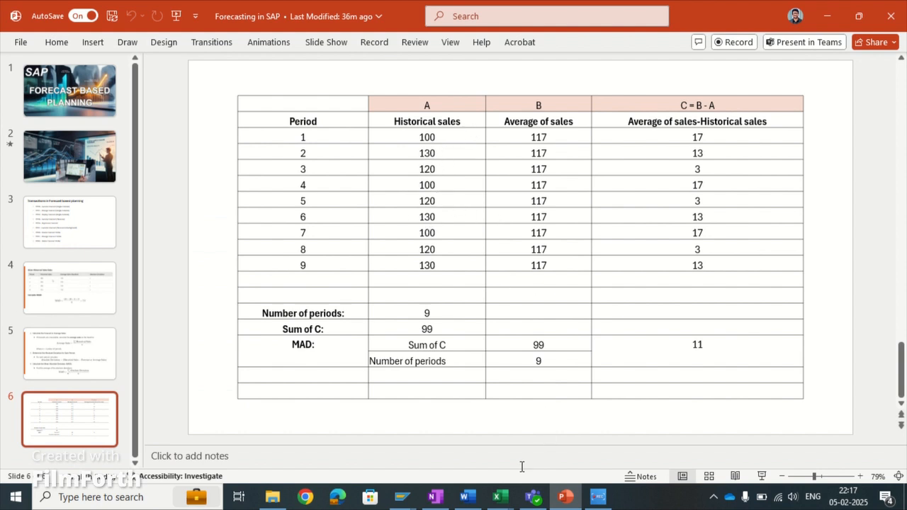
left_click(402, 497)
left_click(448, 457)
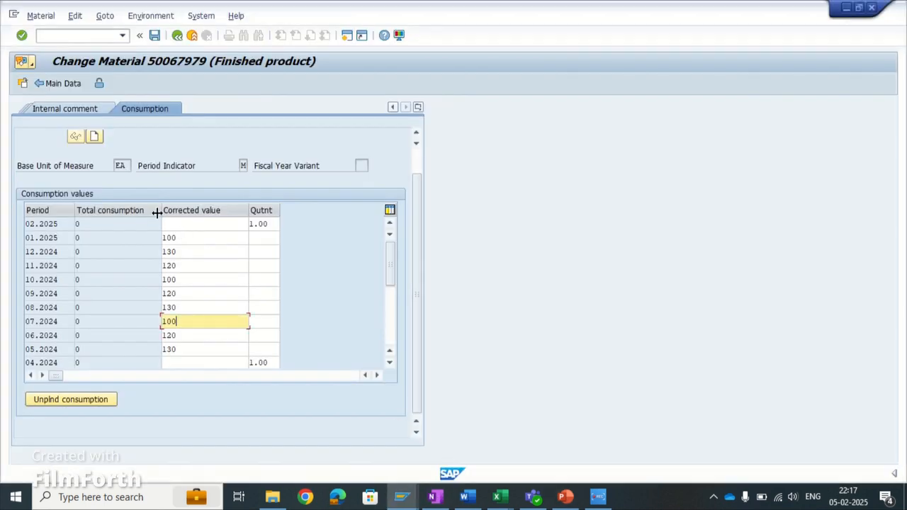
- Return to the material's forecasting data and choose forecast model G, Moving average
left_click(178, 35)
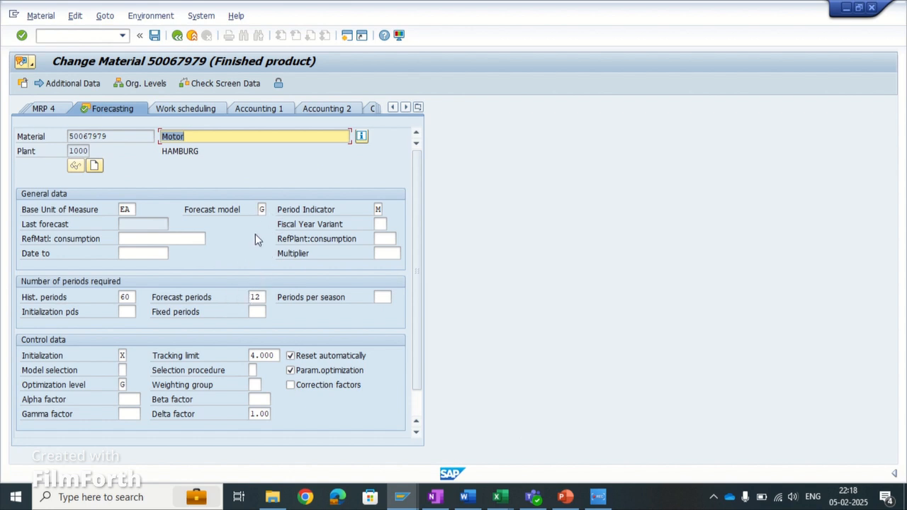
left_click(262, 210)
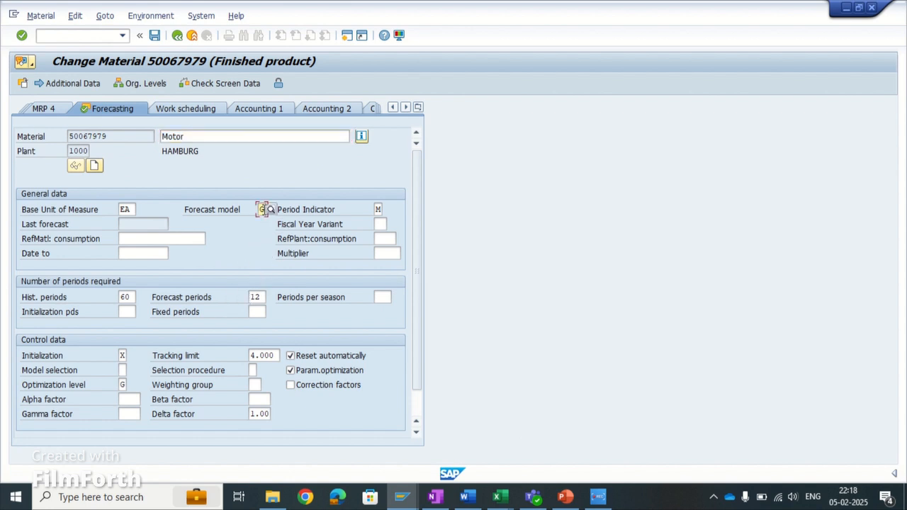
left_click(271, 210)
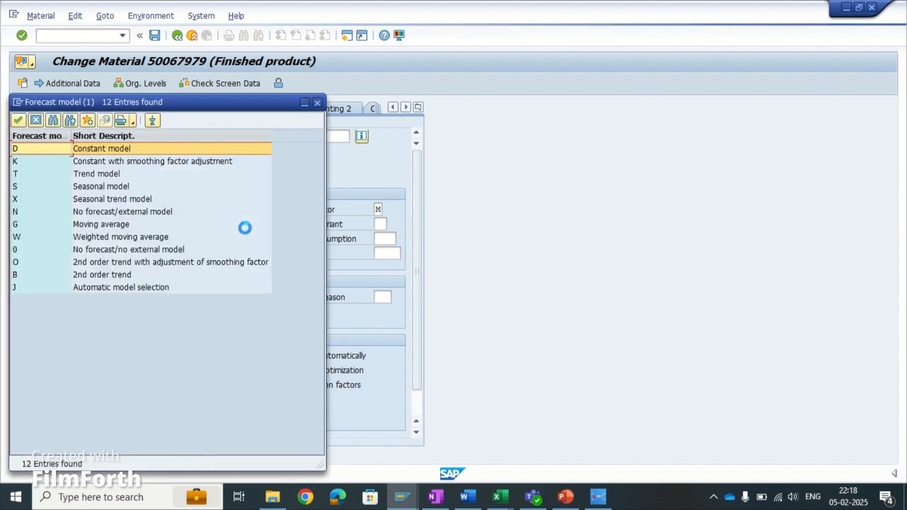
left_click(84, 226)
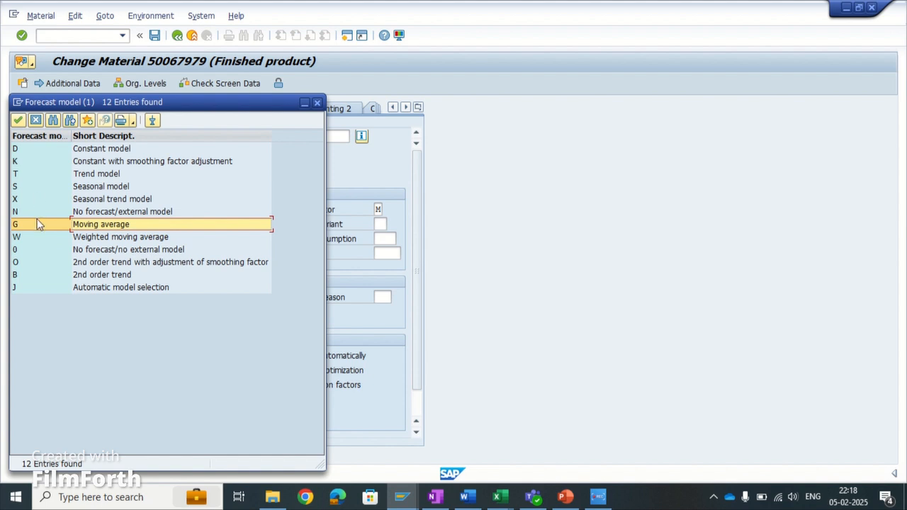
left_click(21, 120)
- Execute the forecast with forecast date 02.2025 and the constant models
scroll(208, 336, "down", 2)
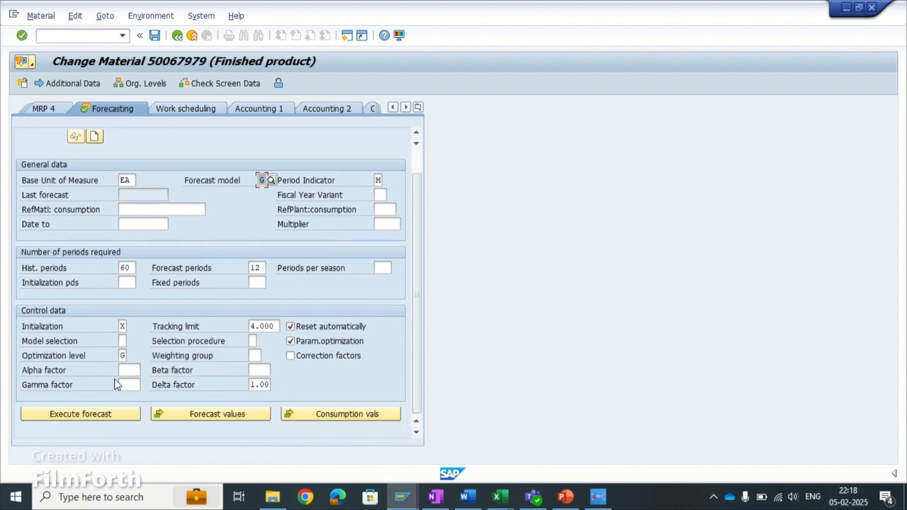
left_click(80, 416)
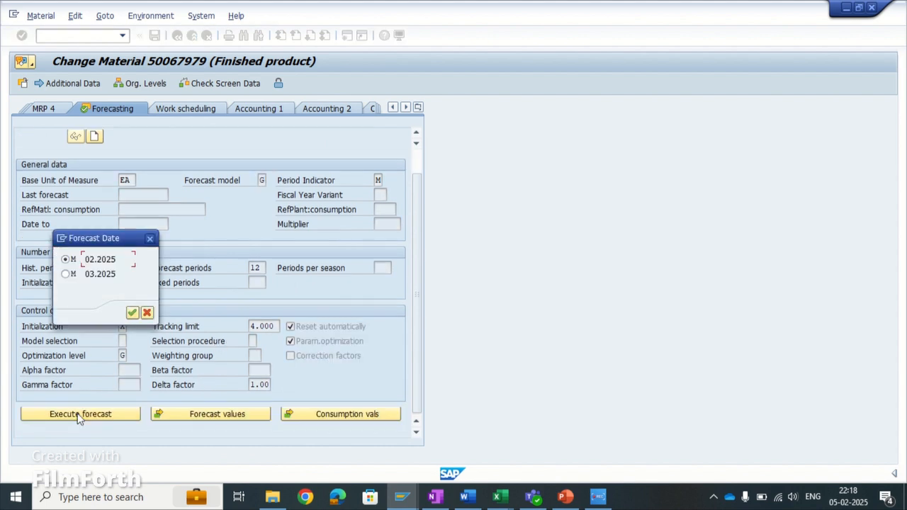
left_click(132, 313)
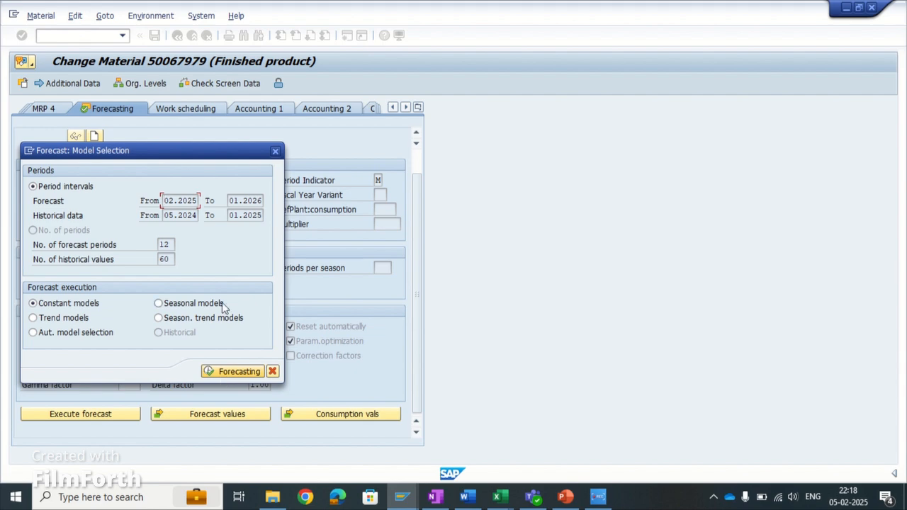
left_click_drag(216, 157, 516, 157)
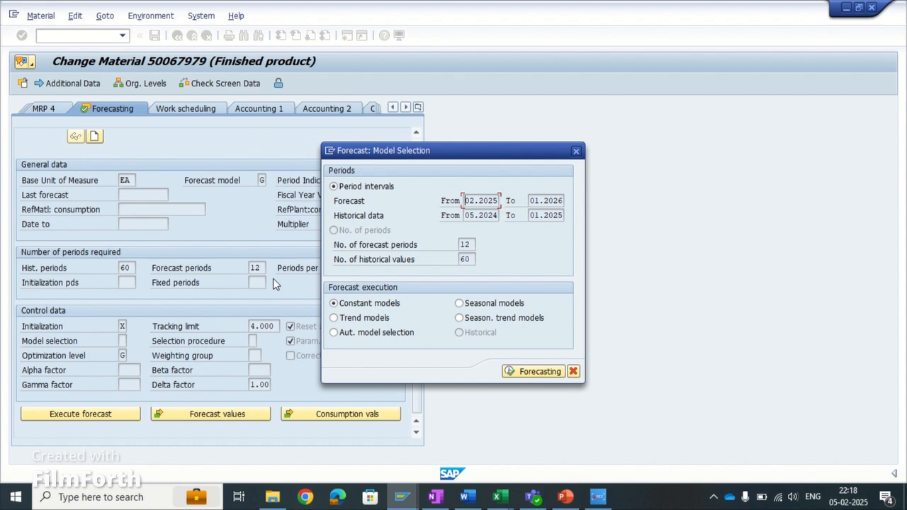
left_click(528, 373)
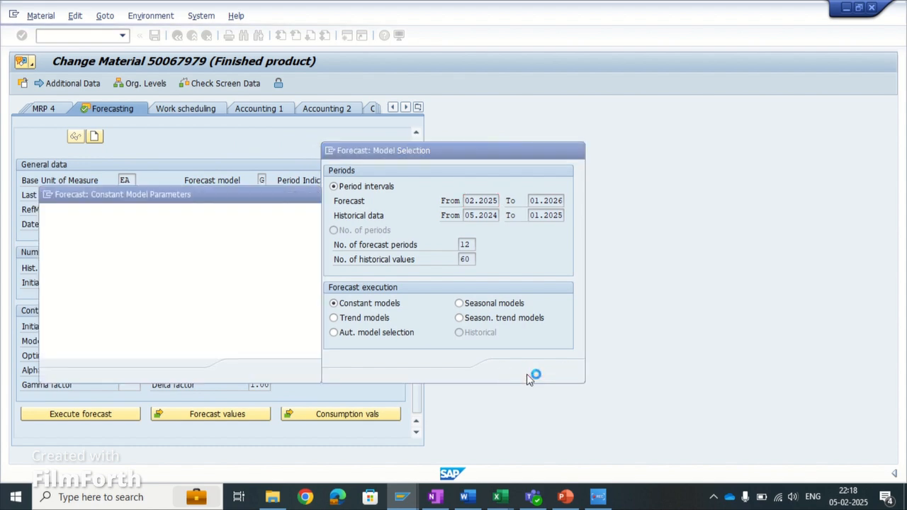
left_click(260, 372)
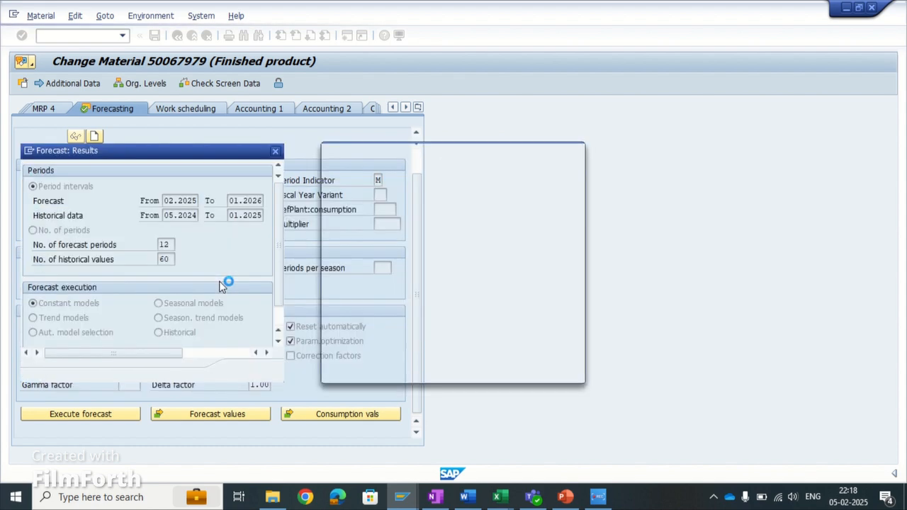
- Compare the MAD in the forecast results with the MAD calculation table in the PowerPoint presentation
left_click(146, 189)
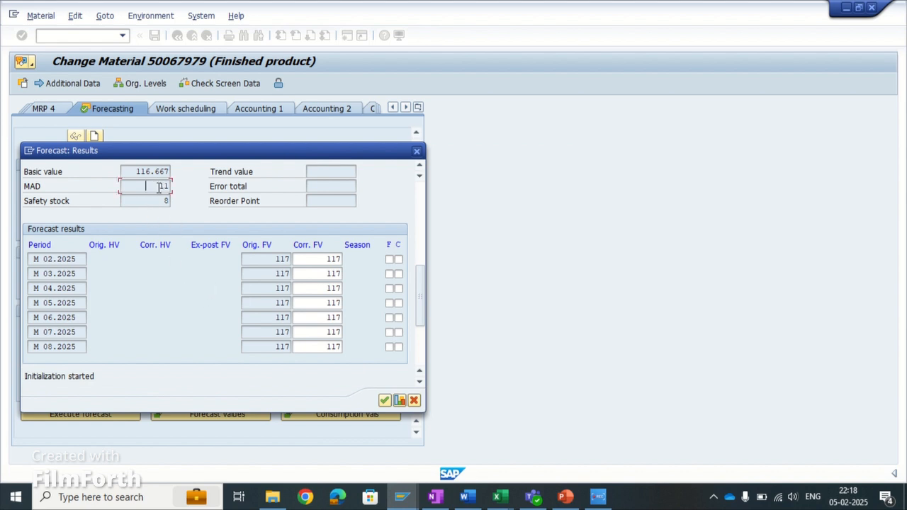
left_click(565, 498)
left_click(668, 352)
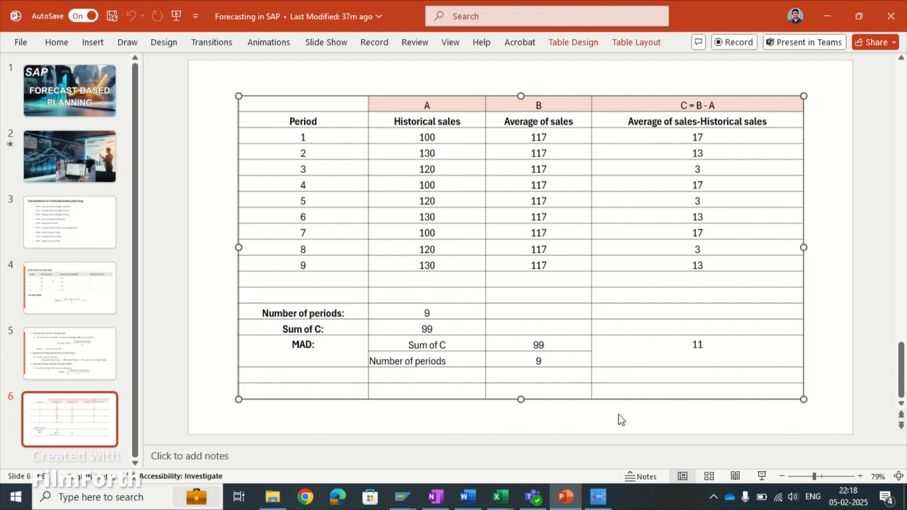
key("alt+Tab")
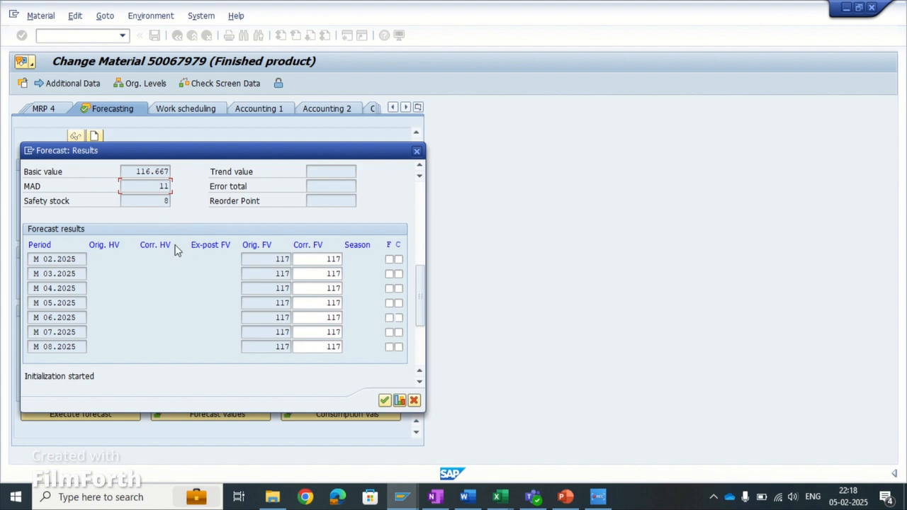
key("alt+Tab")
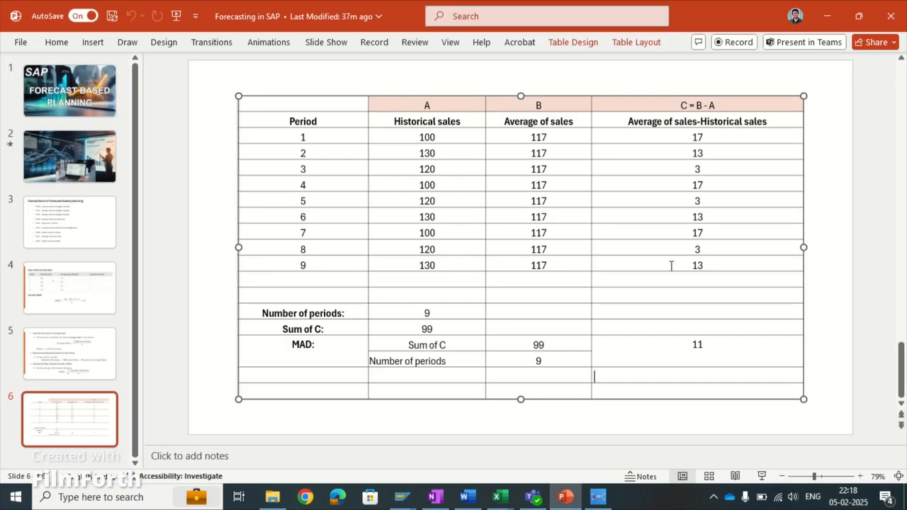
key("alt+Tab")
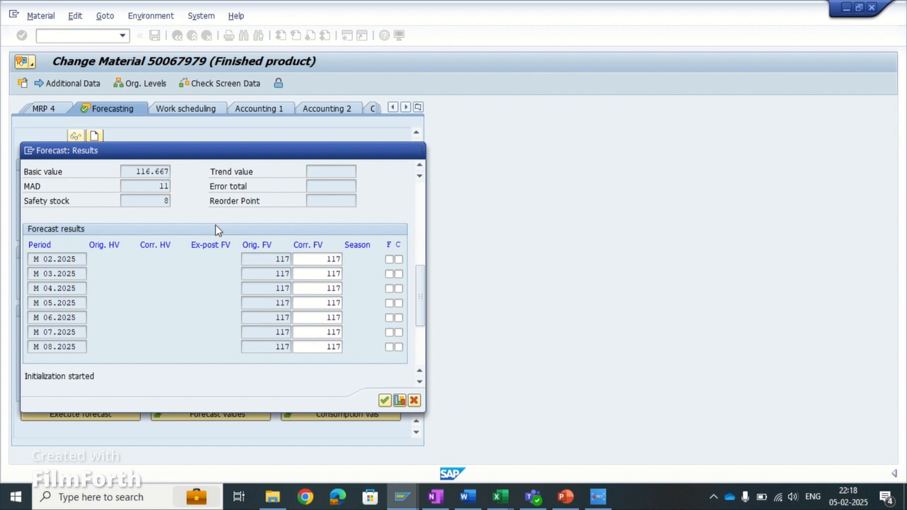
- Close the forecast results and change the forecast model to D, Constant model
key("Return")
left_click(266, 209)
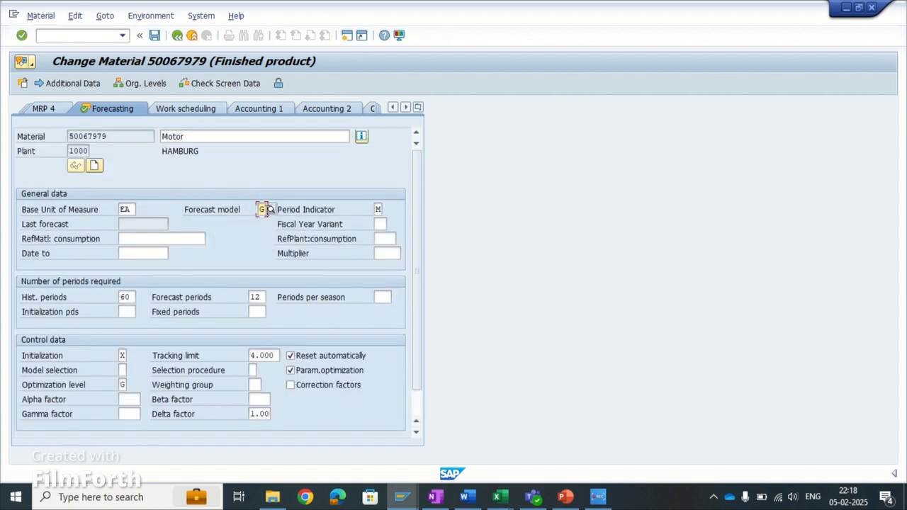
left_click(272, 210)
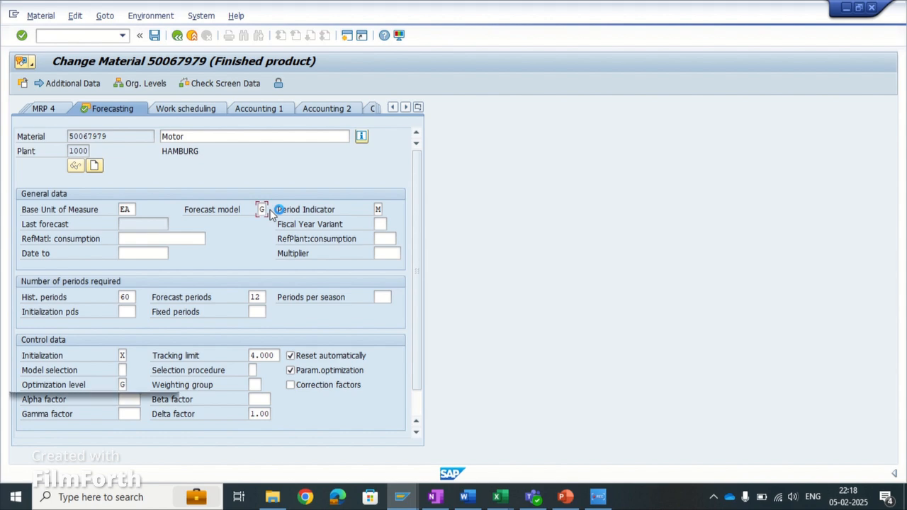
left_click(73, 224)
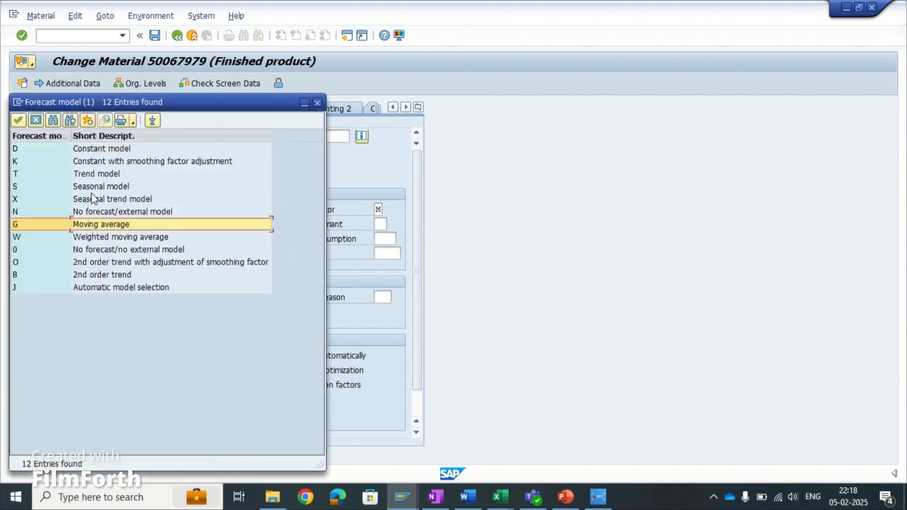
double_click(92, 153)
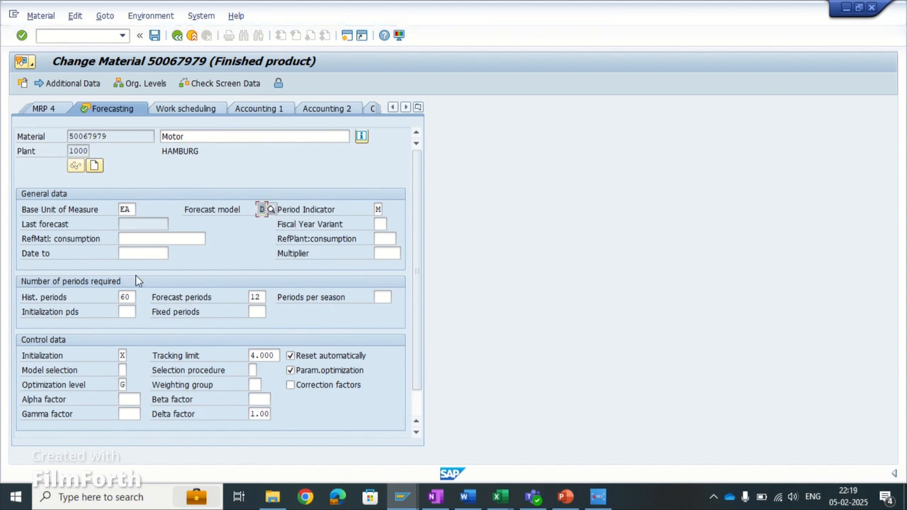
- Execute the forecast for date 02.2025 with constant models, using first-order exponential smoothing and an alpha factor of 0.20
scroll(201, 334, "down", 1)
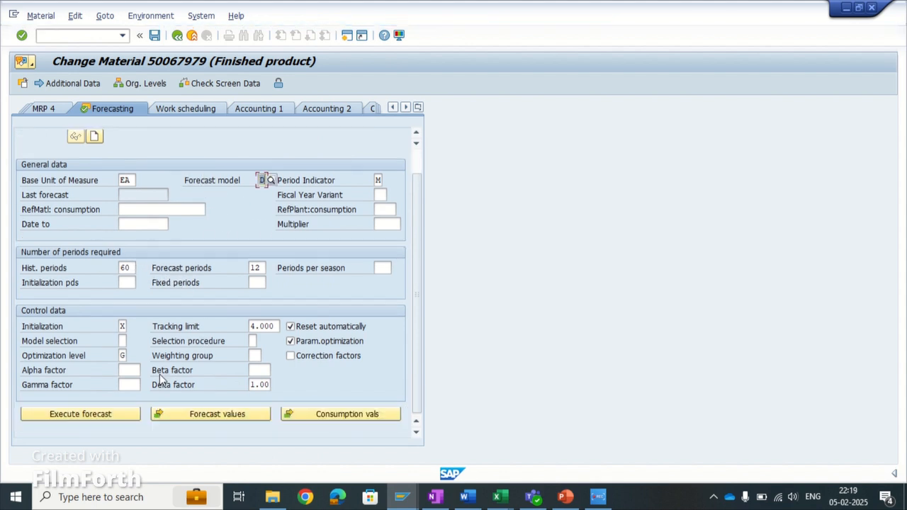
left_click(105, 418)
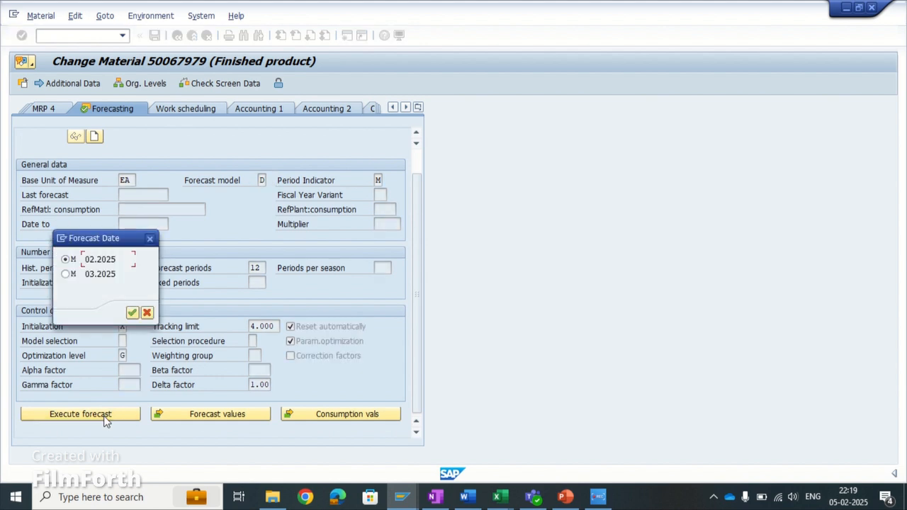
left_click(132, 314)
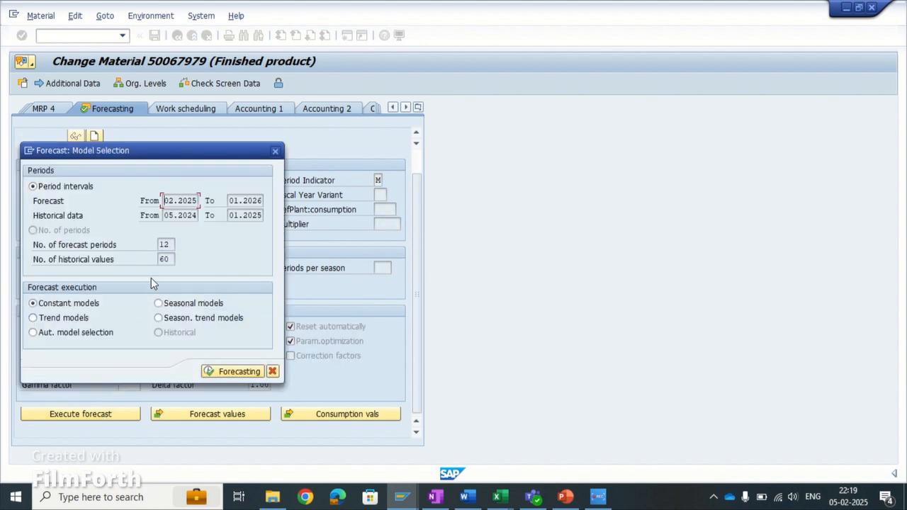
left_click(232, 372)
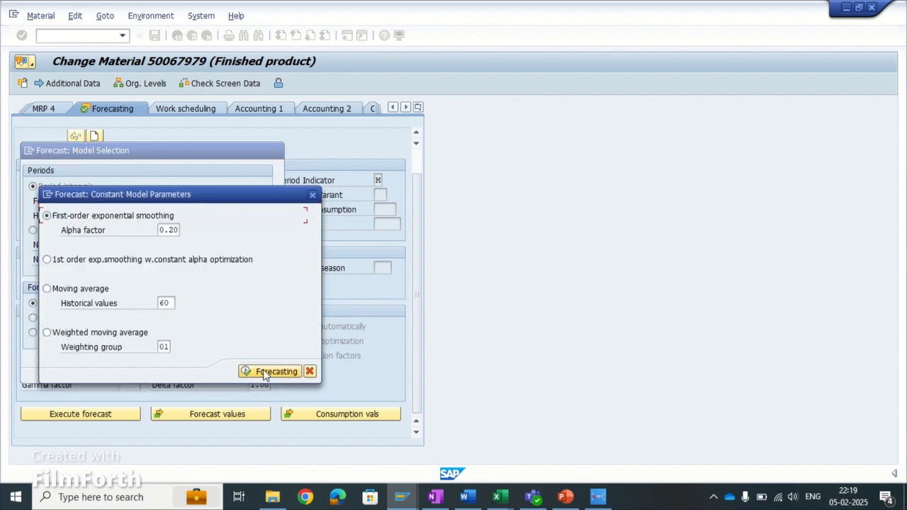
left_click(269, 372)
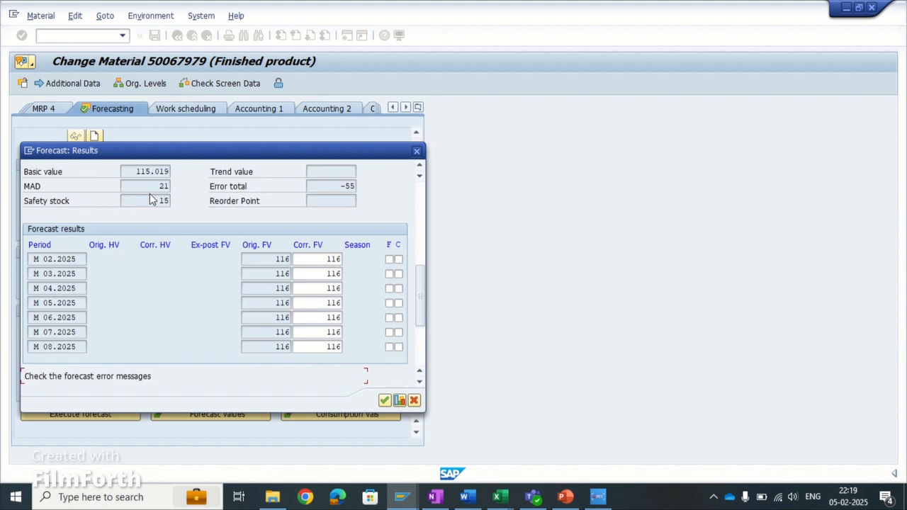
- Examine the MAD, basic value, and the historical, ex-post and future forecast values in the constant model results
left_click_drag(152, 186, 174, 185)
left_click(206, 222)
left_click_drag(139, 171, 167, 172)
left_click(175, 173)
left_click(420, 166)
left_click(419, 166)
left_click(419, 166)
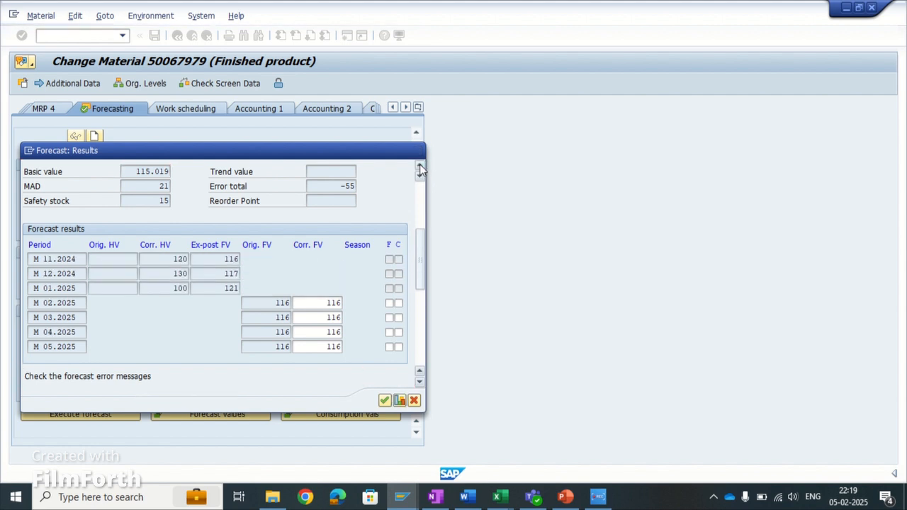
left_click(420, 166)
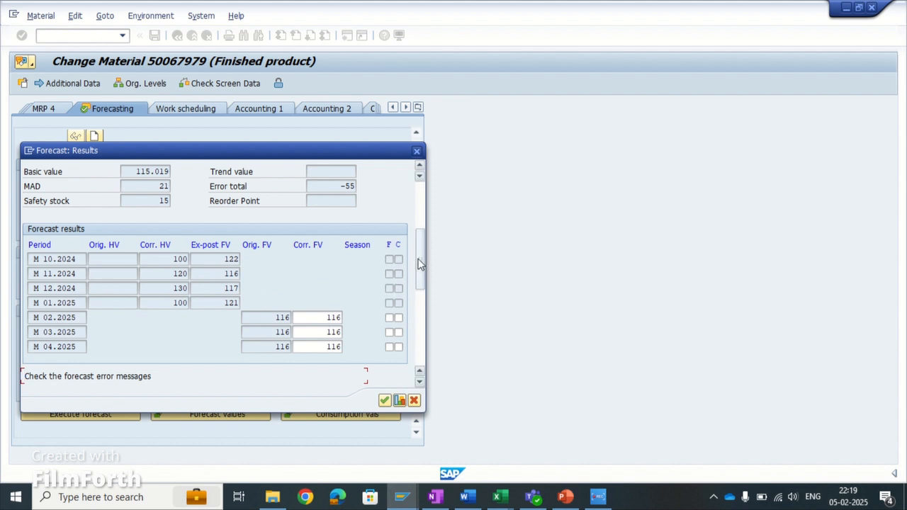
left_click_drag(420, 290, 419, 338)
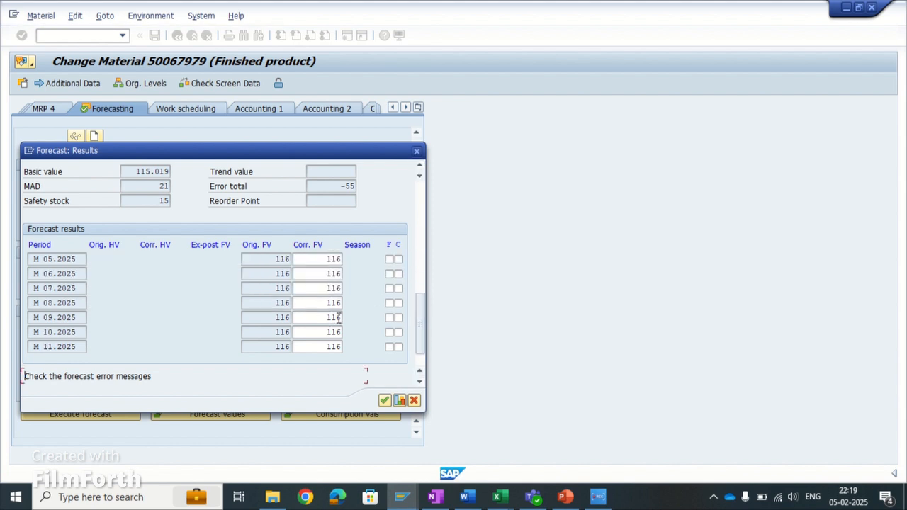
- Adopt the constant model forecast and display its results again, accepting the default of 12 periods per season
left_click(381, 404)
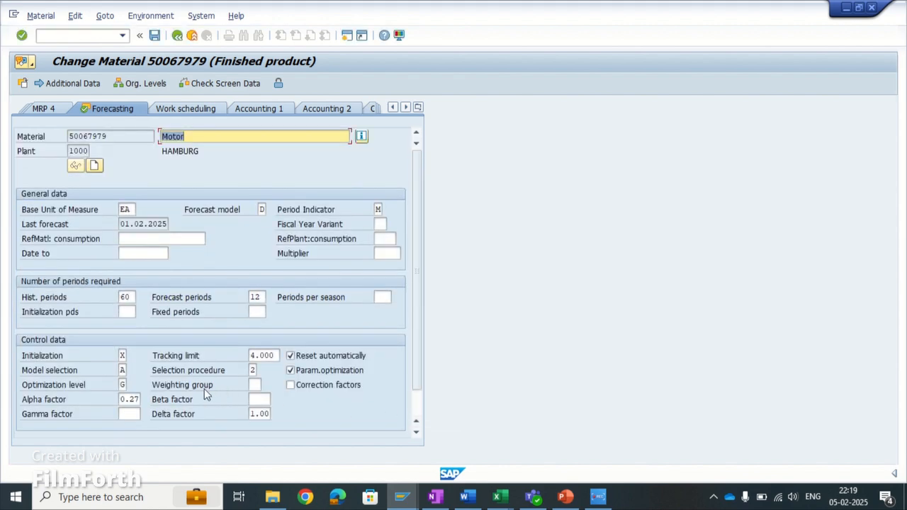
scroll(177, 393, "down", 2)
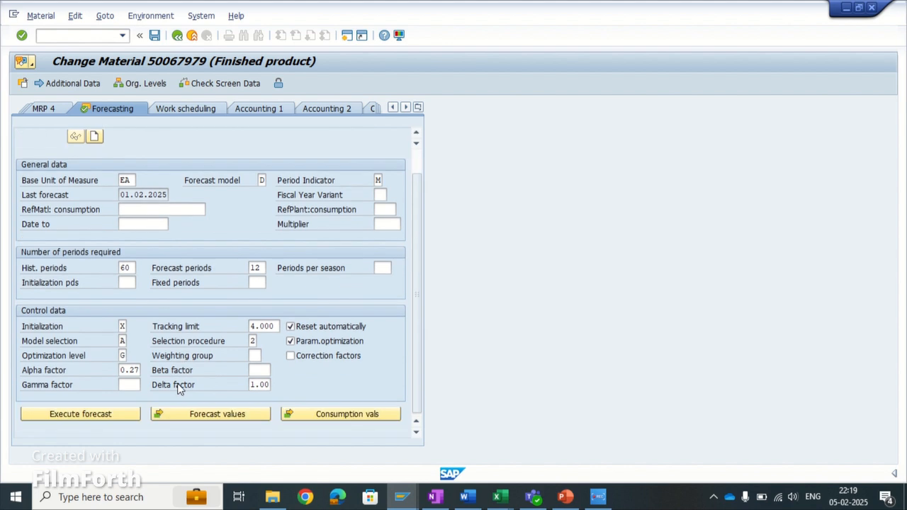
left_click(210, 415)
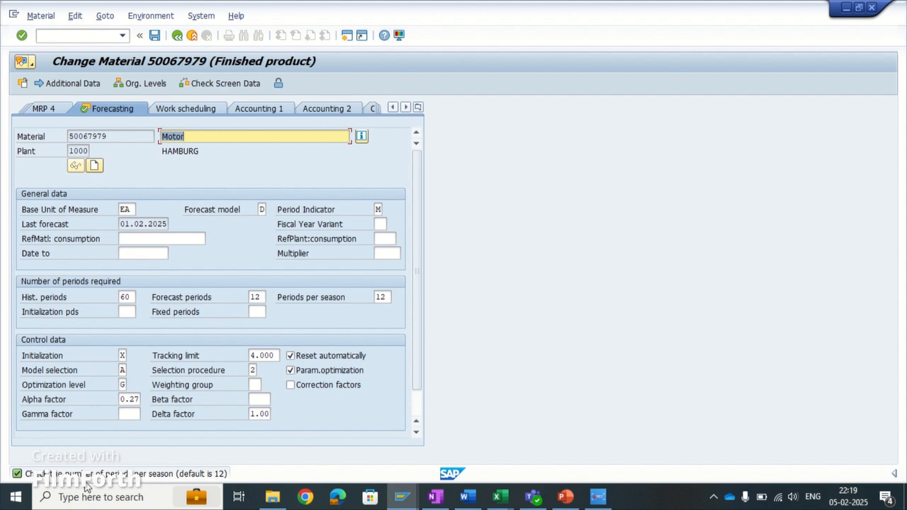
key("Return")
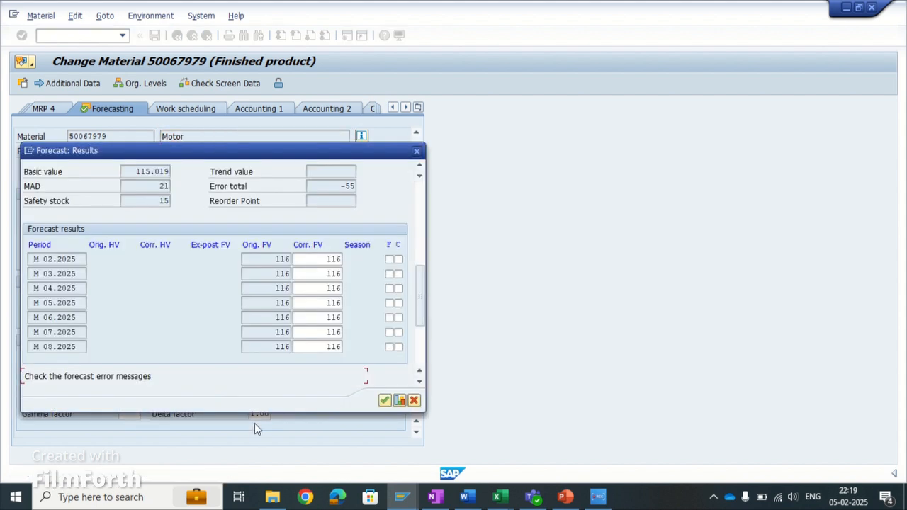
scroll(364, 345, "up", 2)
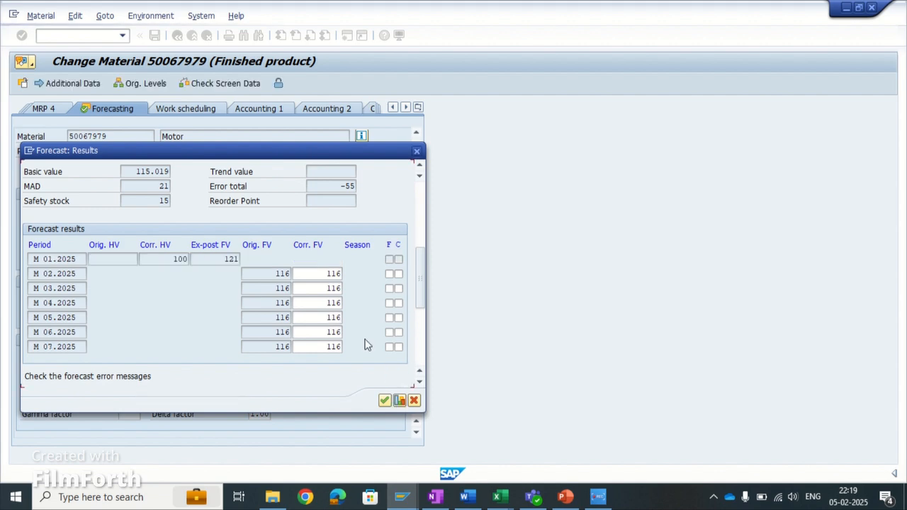
- Close the forecast results and save the changes to material 50067979
left_click(415, 401)
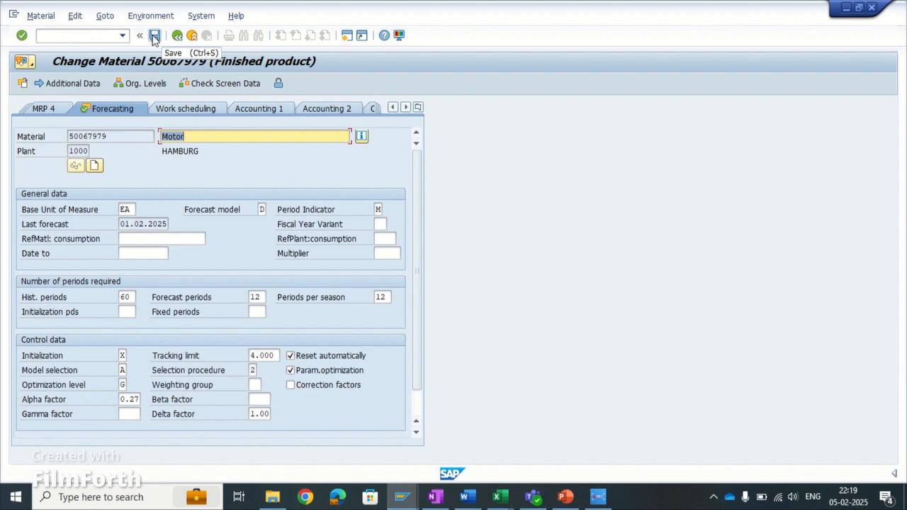
left_click(154, 35)
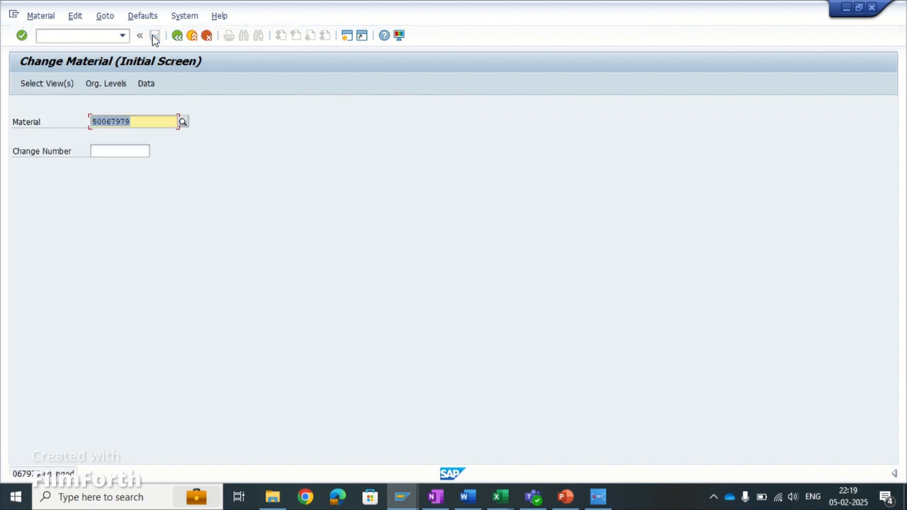
- Open the stock/requirements list (MD04) for material 50067979 in plant 1000 and review its monthly forecast requirements
key("ctrl+slash")
type("/")
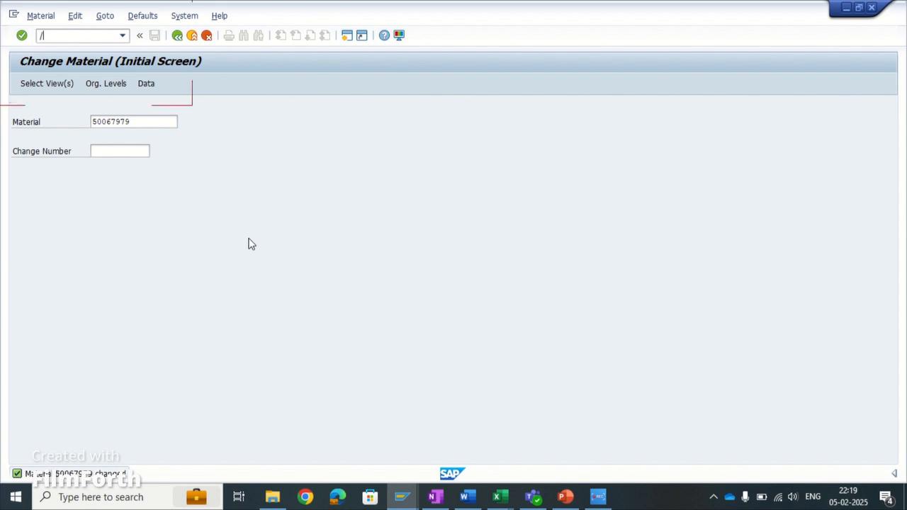
type("nmd04")
key("Return")
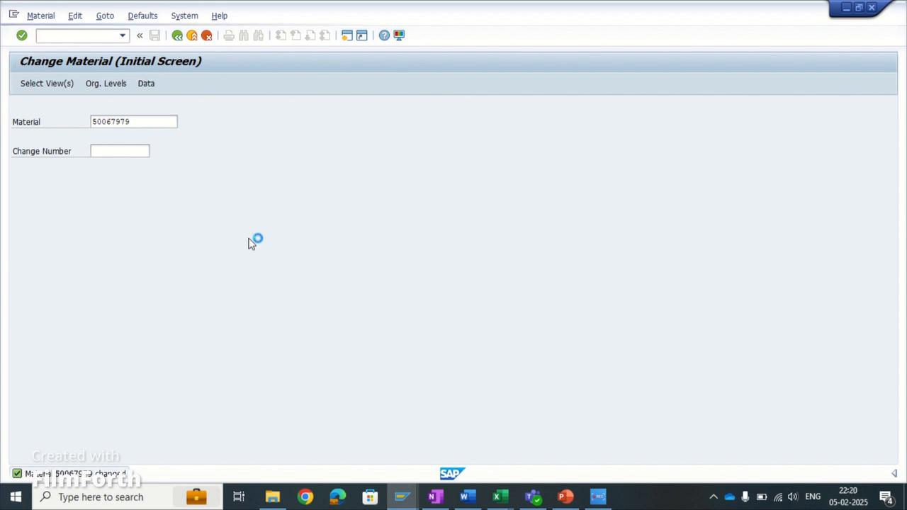
key("Return")
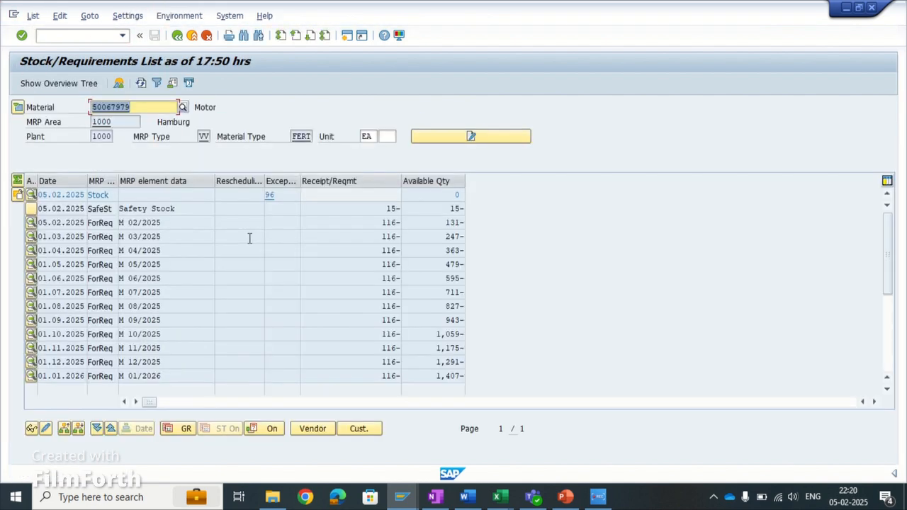
left_click(175, 222)
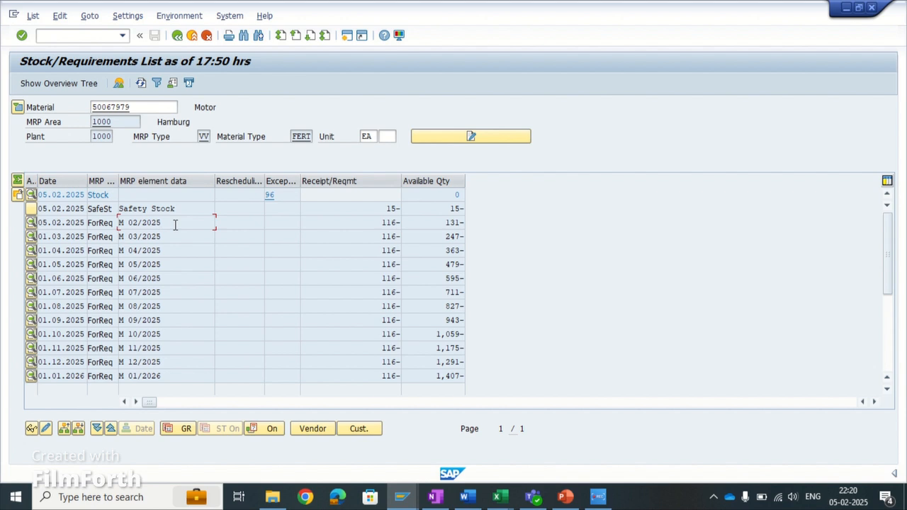
- Open transaction MD61 in a new session for creating planned independent requirements
key("ctrl+slash")
type("/omd61")
key("Return")
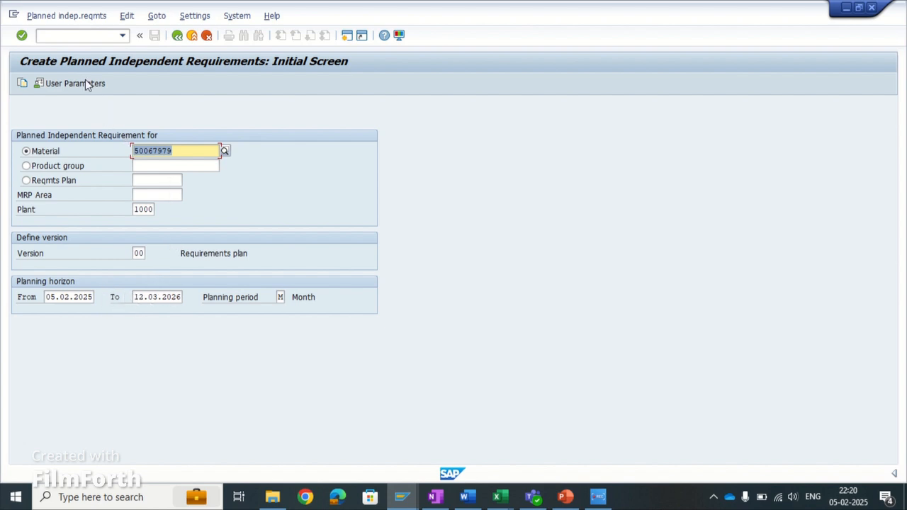
- Adopt the material forecast of 50067979 in plant 1000 as the reference for the planned independent requirements
left_click(71, 15)
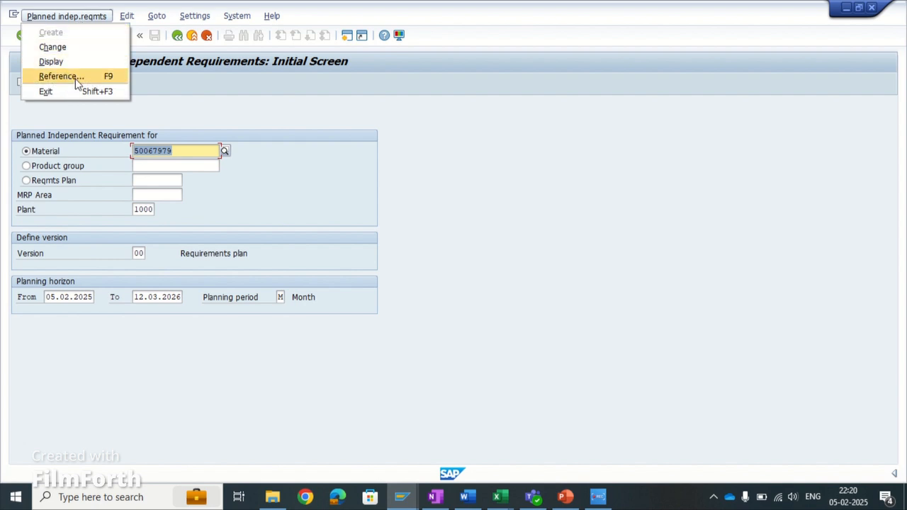
left_click(95, 79)
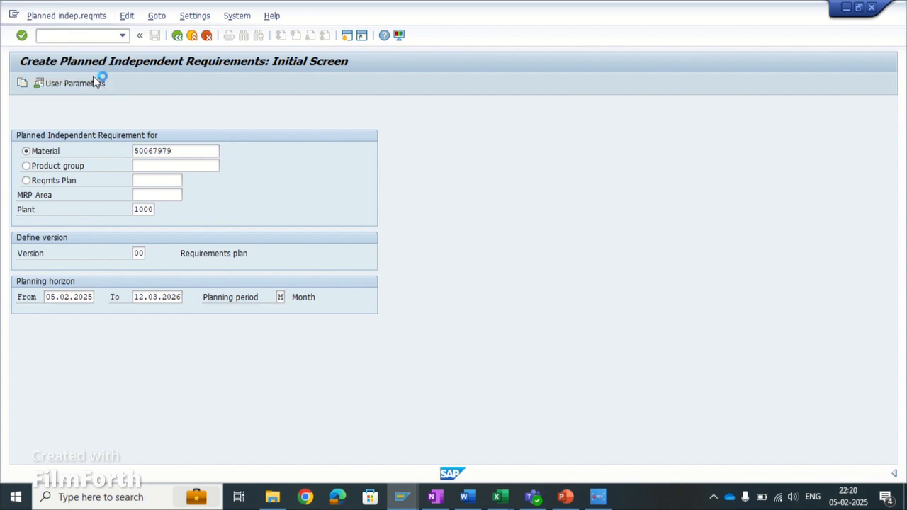
left_click_drag(194, 246, 426, 152)
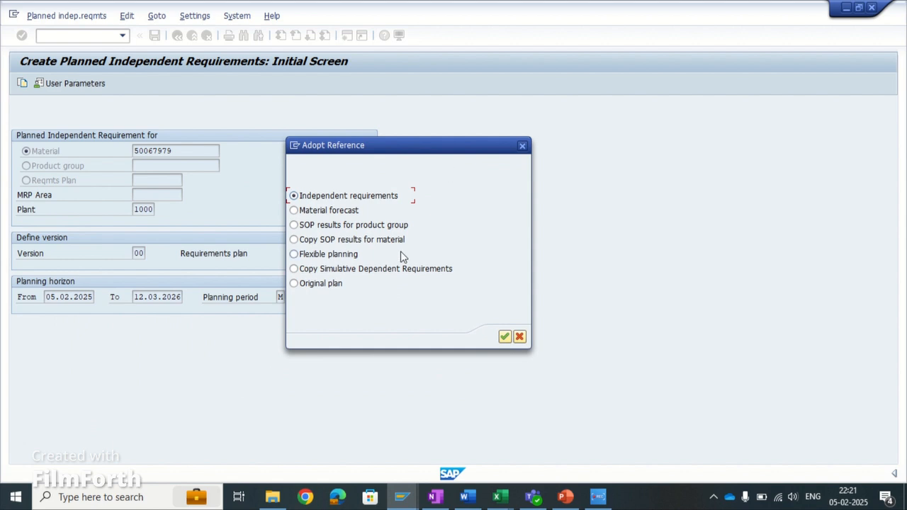
left_click(293, 211)
left_click(505, 337)
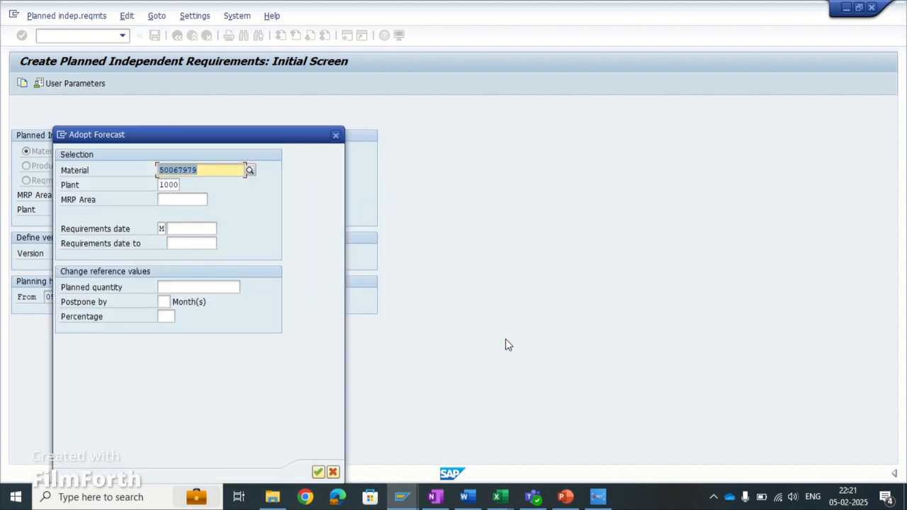
left_click_drag(244, 142, 437, 85)
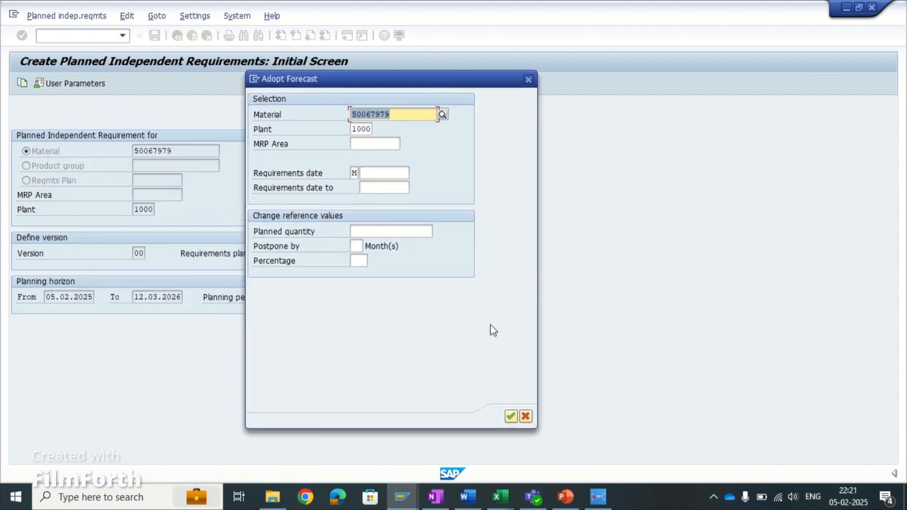
left_click(511, 416)
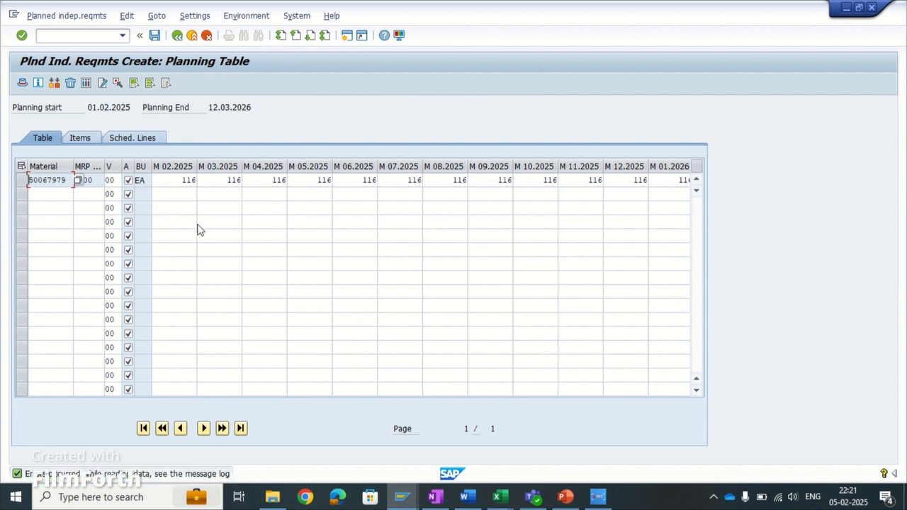
- Check the copied monthly quantities in the planning table and save the planned independent requirements
left_click(173, 179)
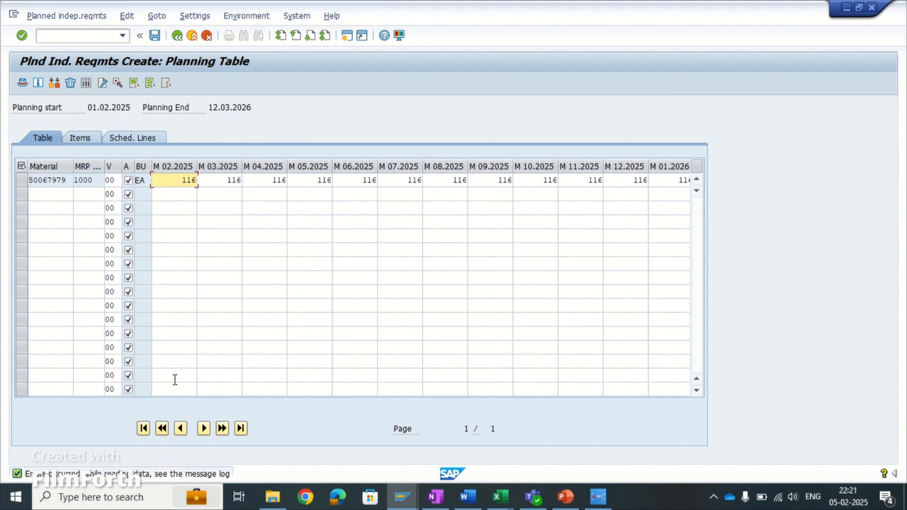
left_click(203, 428)
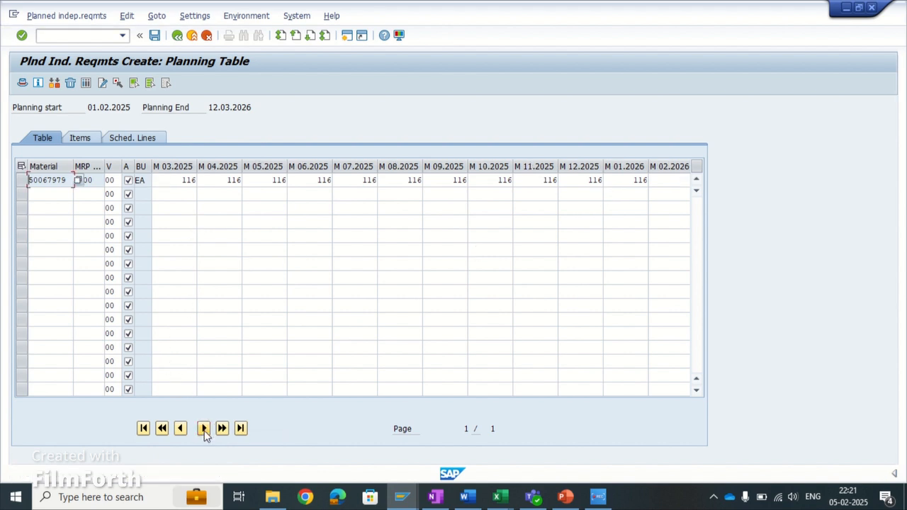
left_click(155, 36)
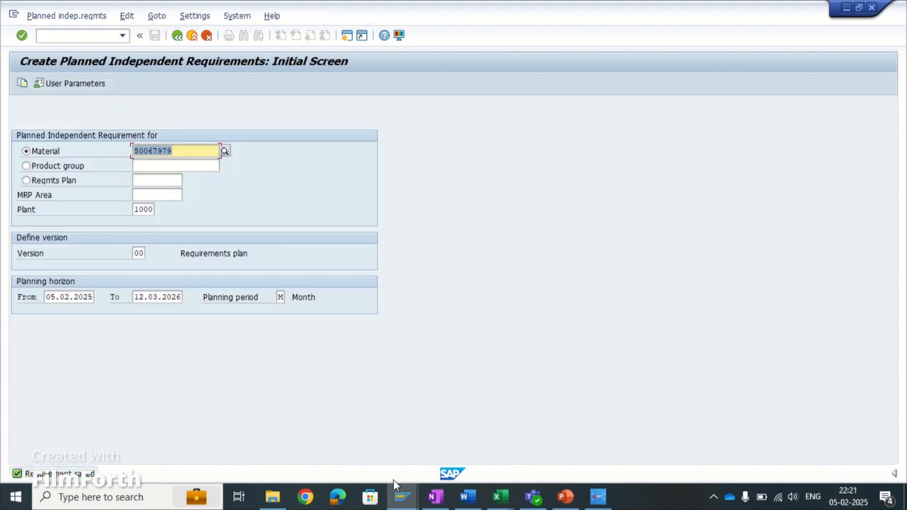
- Return to the stock/requirements list, refresh it, and compare the independent requirements with the forecast requirements
mouse_move(398, 490)
left_click(411, 462)
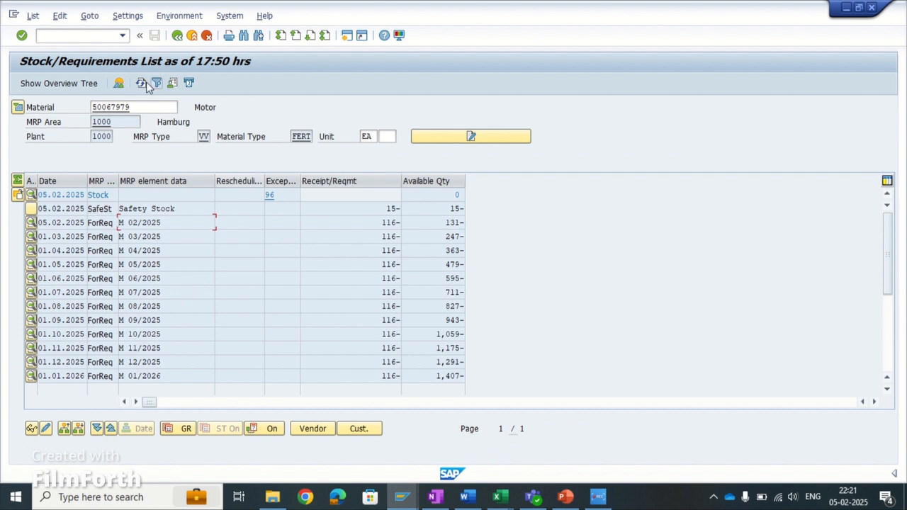
left_click(142, 83)
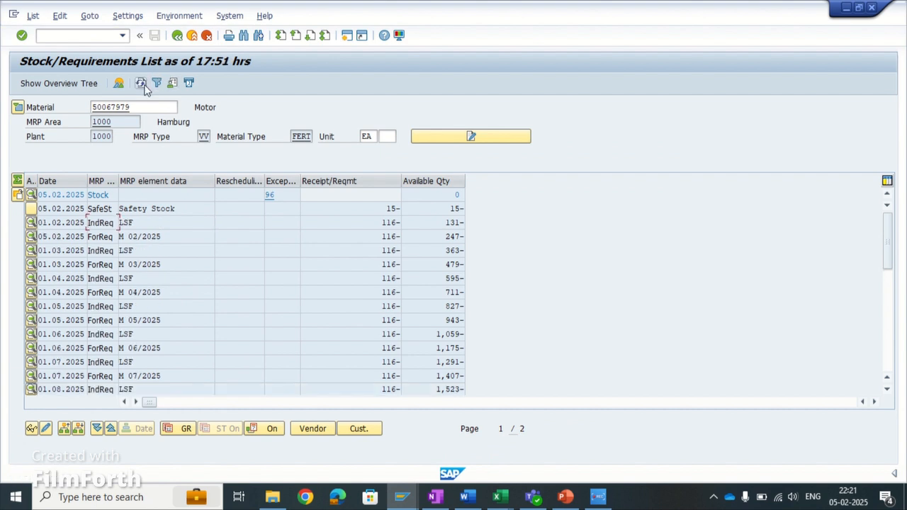
left_click(164, 239)
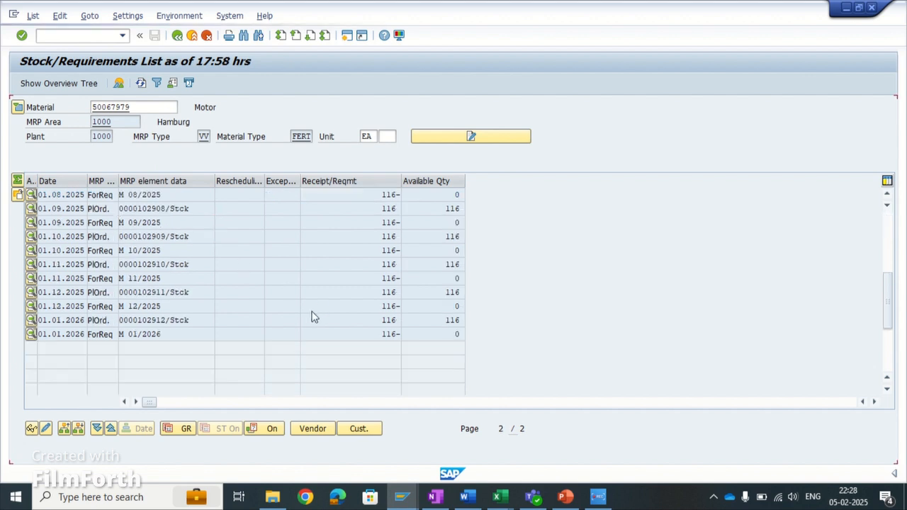
scroll(314, 314, "up", 5)
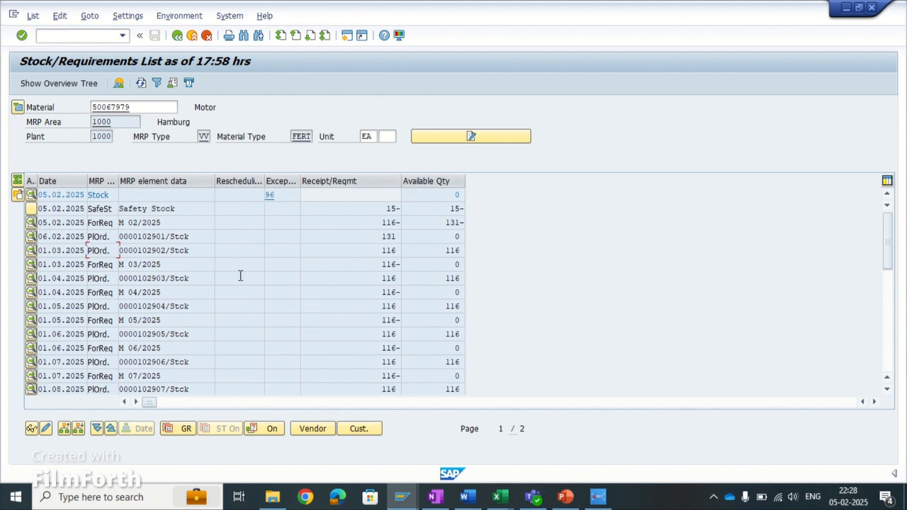
- Display the material's Forecasting view and review the available forecast models, including seasonal, moving average and constant
double_click(113, 107)
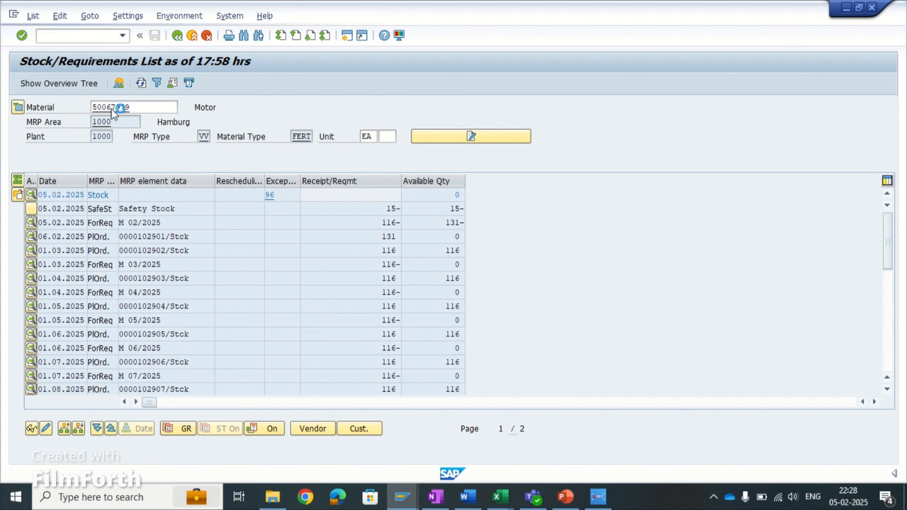
left_click(368, 114)
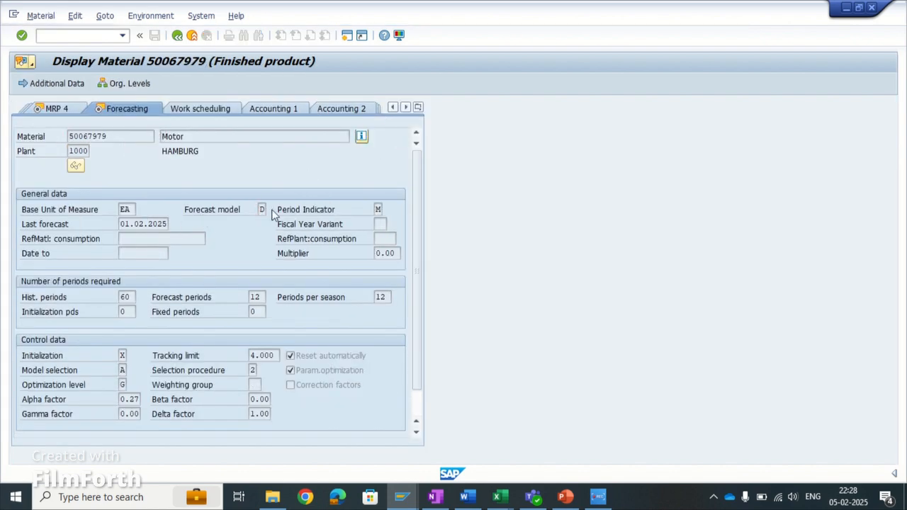
left_click(299, 224)
key("F4")
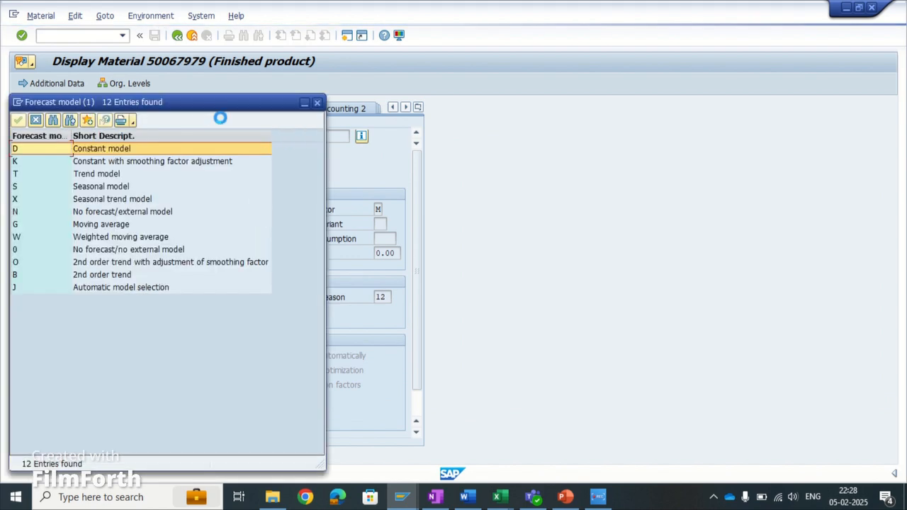
left_click_drag(200, 108, 506, 124)
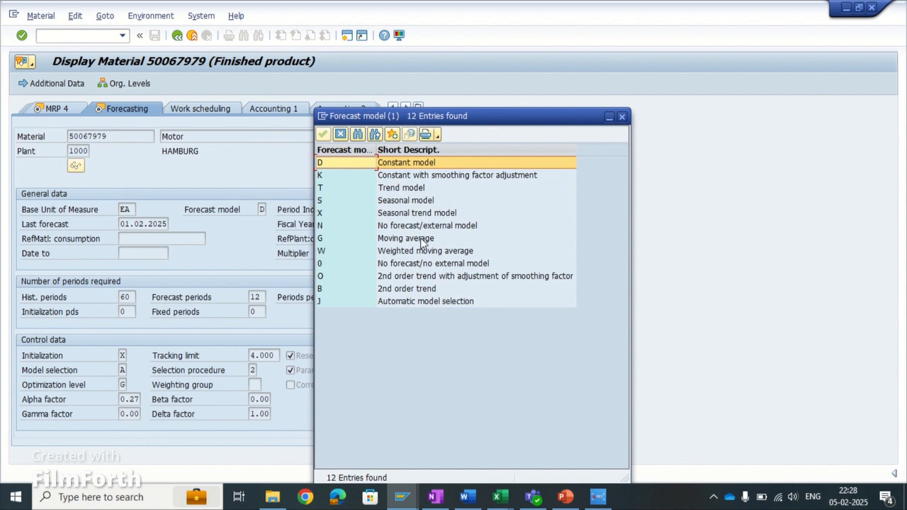
left_click(421, 202)
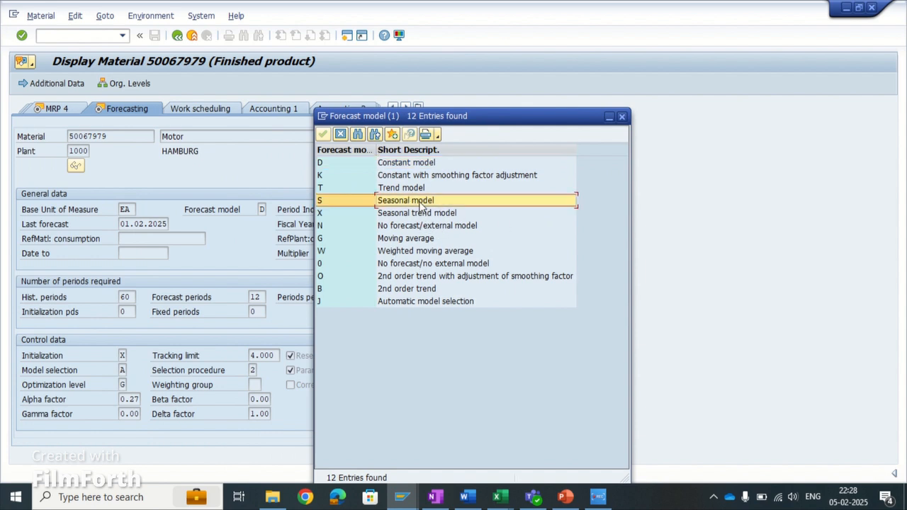
left_click(414, 240)
left_click(421, 163)
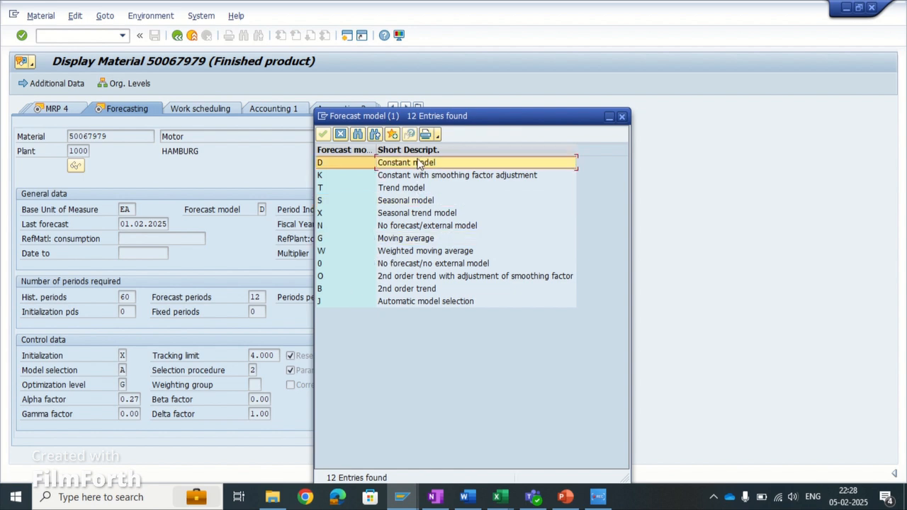
left_click(343, 135)
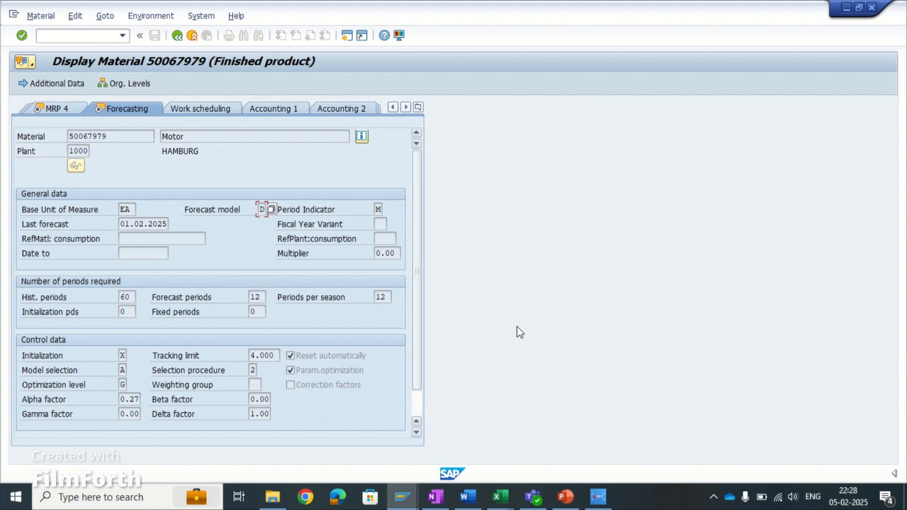
- Consult the forecast-based planning transactions slide in PowerPoint, and return to SAP to open forecast profile creation with MP80
left_click(565, 497)
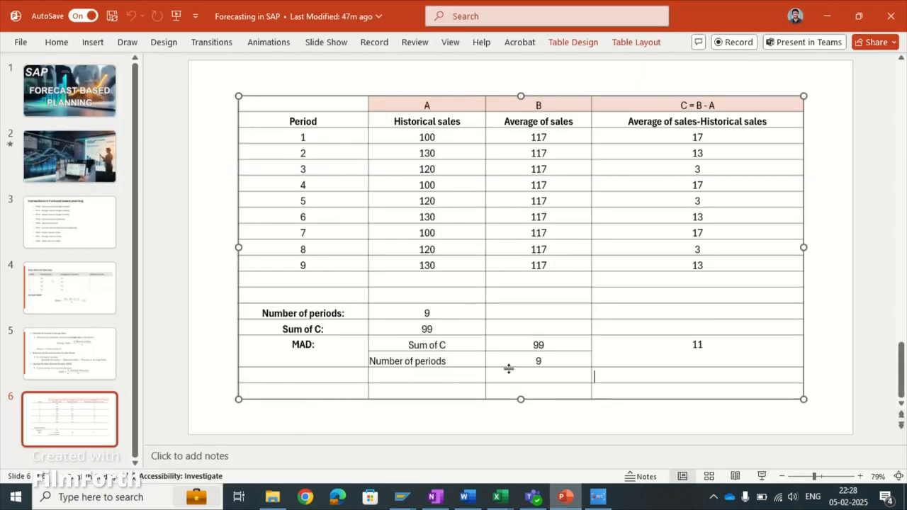
left_click(65, 239)
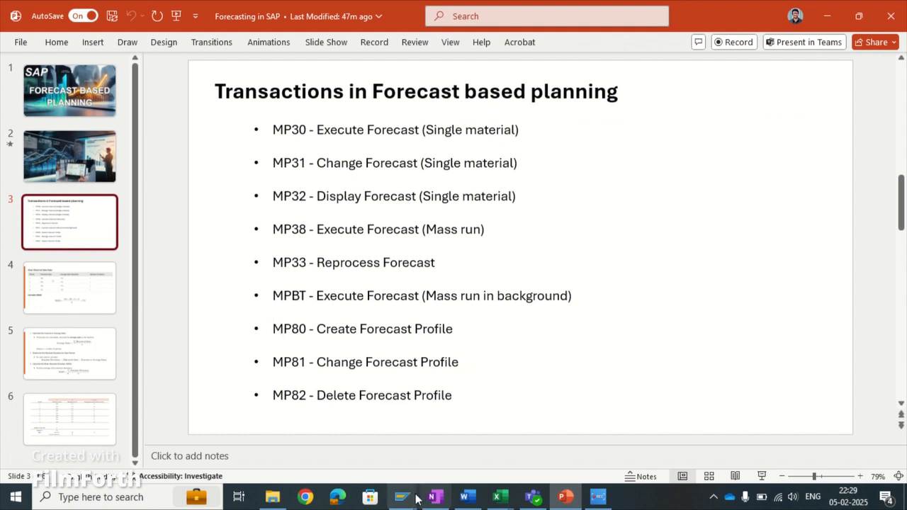
left_click(467, 459)
key("ctrl+slash")
type("/nmp")
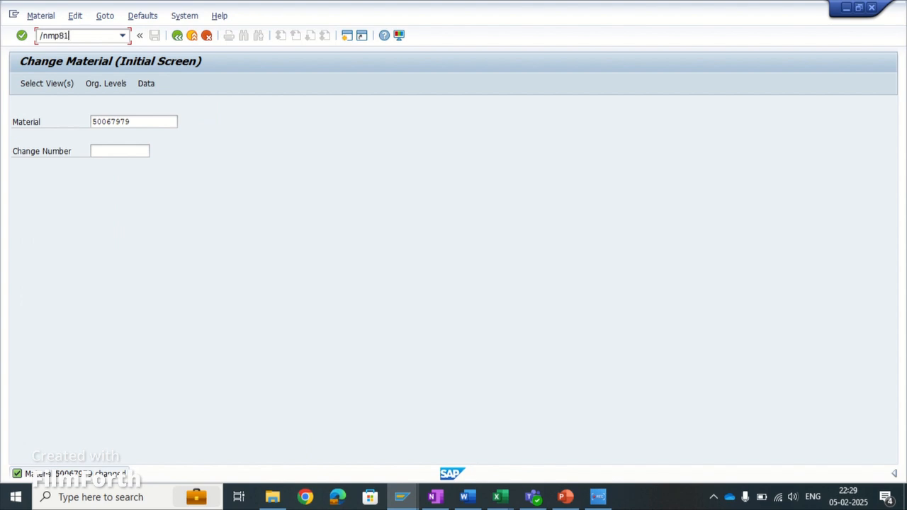
type("80")
key("Return")
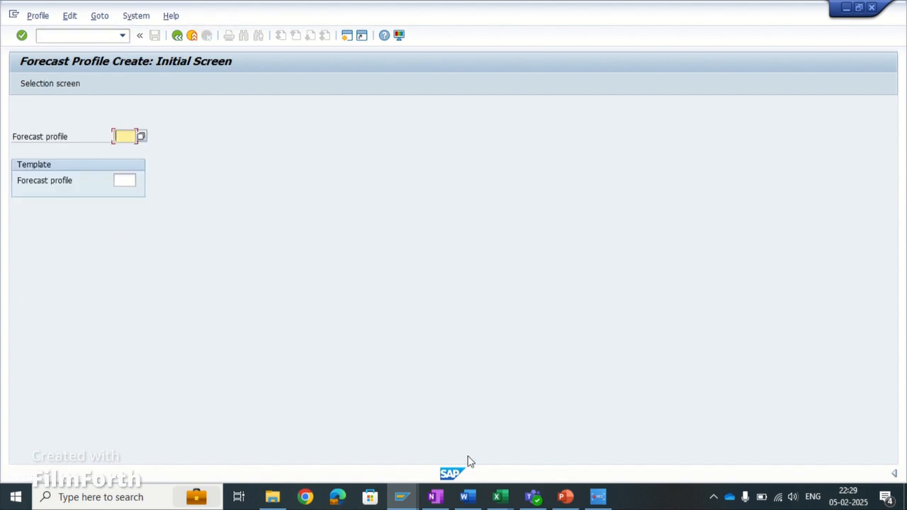
- Switch to changing forecast profiles and open profile 1000, Test profile, on its selection screen
left_click(50, 18)
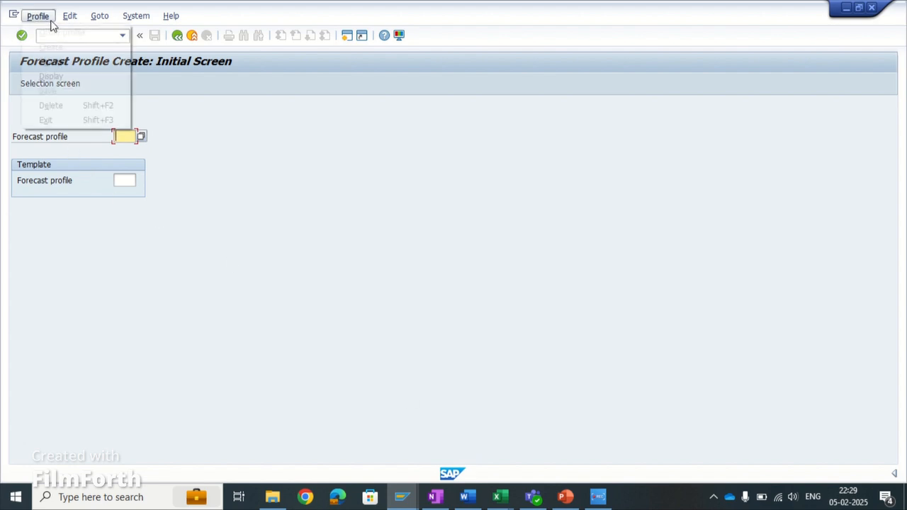
left_click(52, 61)
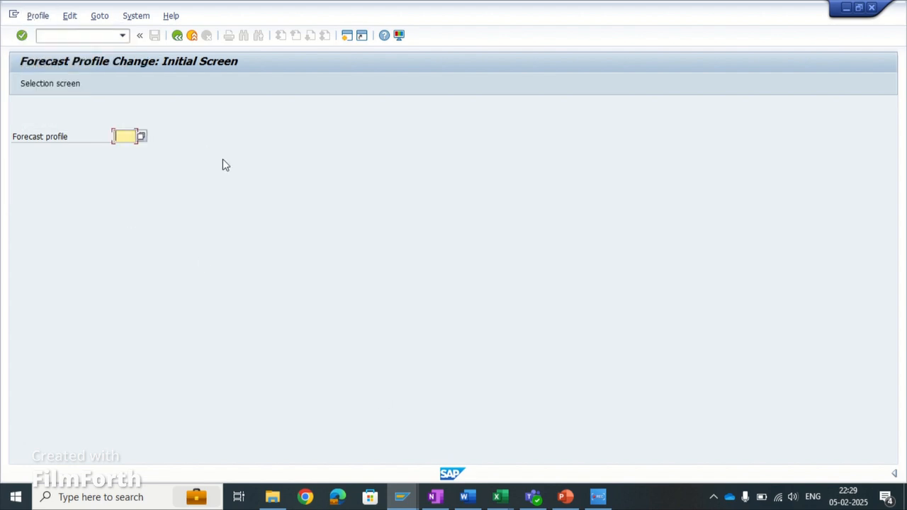
key("F4")
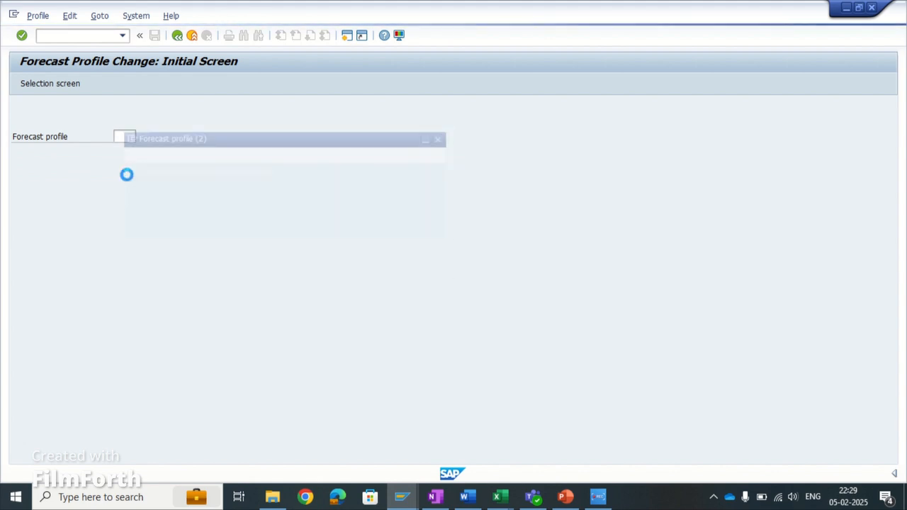
left_click(144, 186)
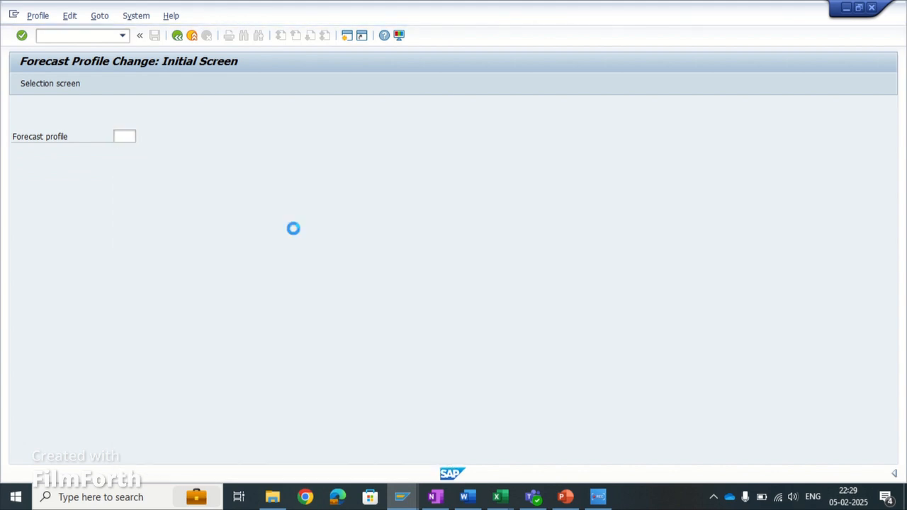
key("Return")
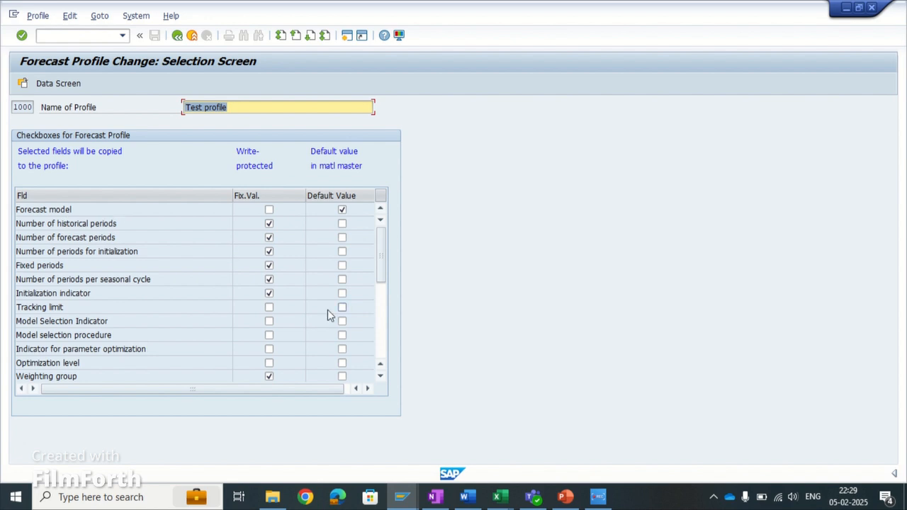
- Compare the material's Forecasting view with the fields on forecast profile 1000's selection screen
left_click(399, 494)
left_click(337, 456)
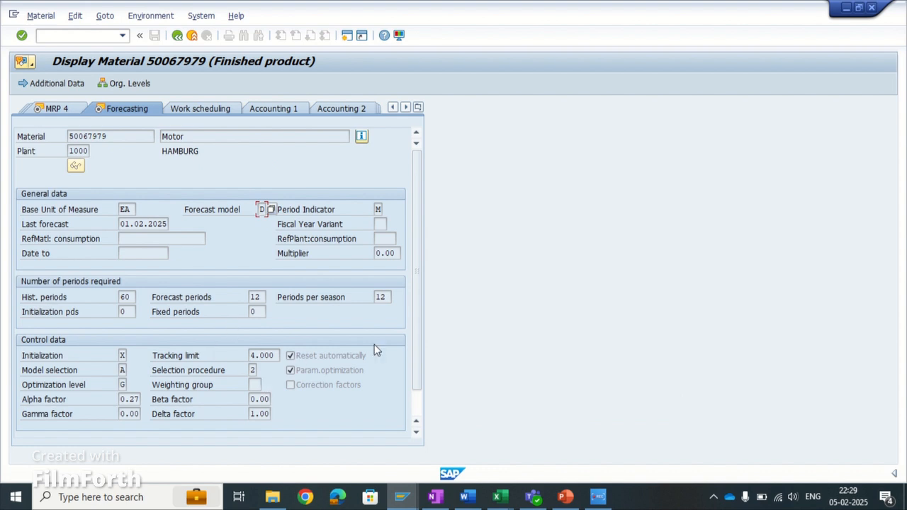
left_click(402, 497)
left_click(461, 447)
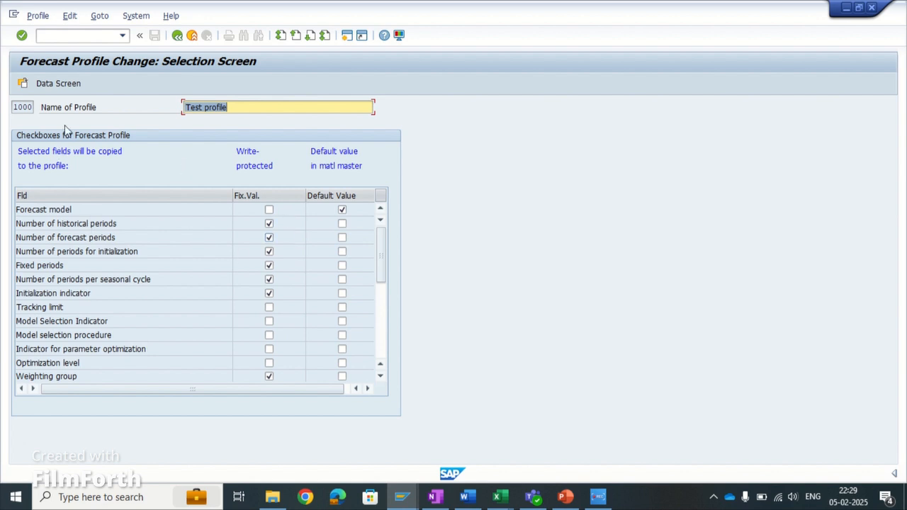
left_click(162, 234)
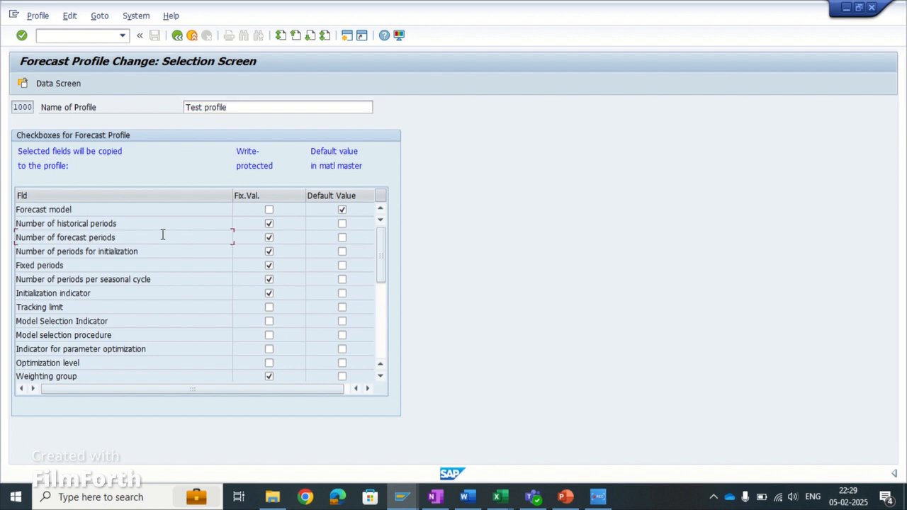
left_click(165, 297)
- Review profile 1000's data screen, including the forecast model options and historical periods, and exit the profile without saving
left_click(50, 87)
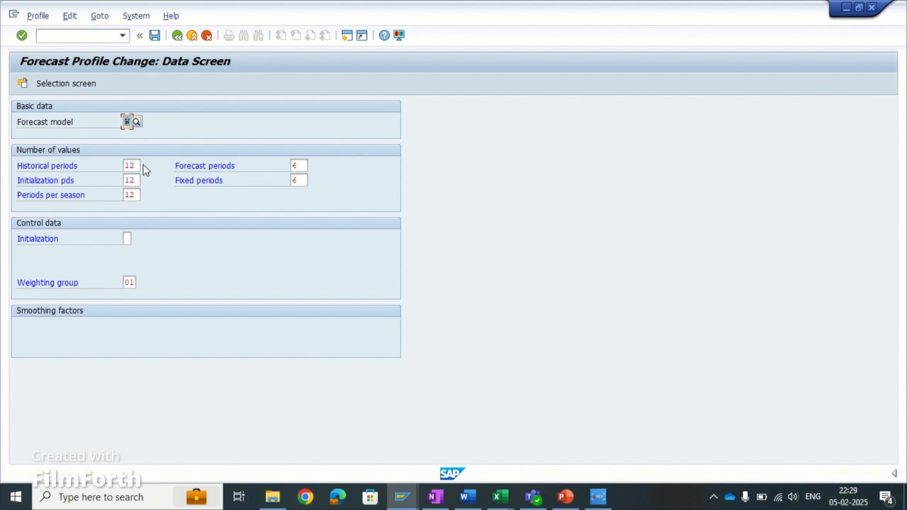
left_click(138, 122)
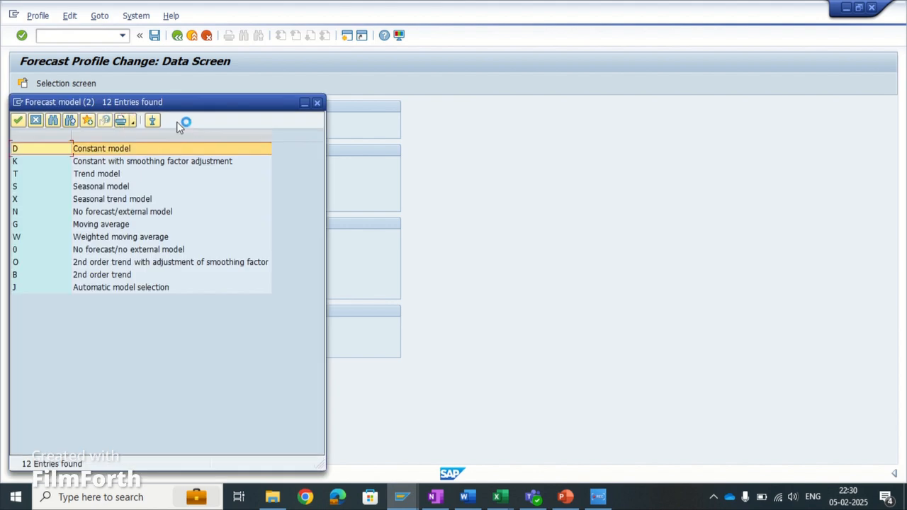
left_click(72, 239)
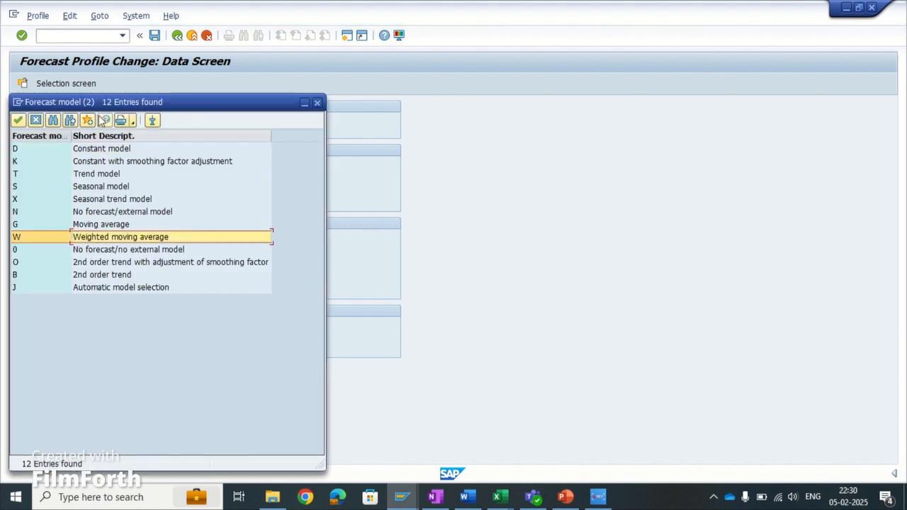
left_click(18, 120)
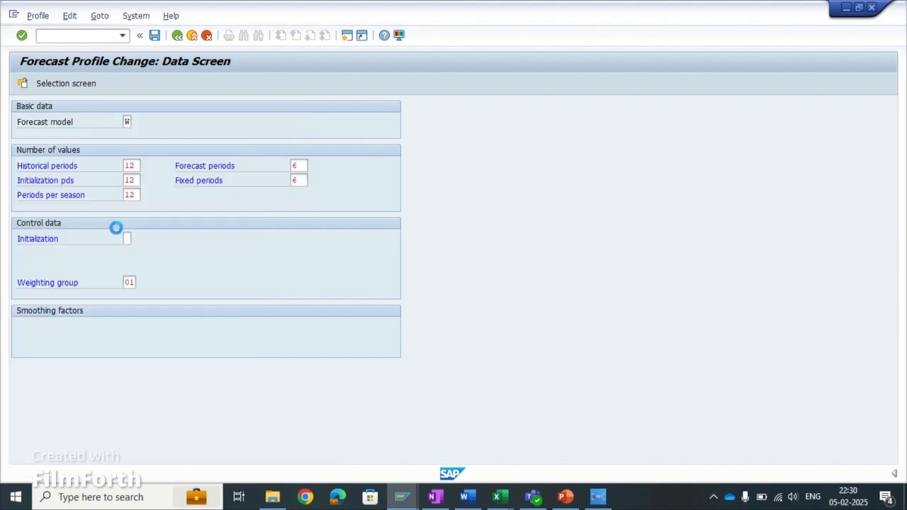
left_click(132, 166)
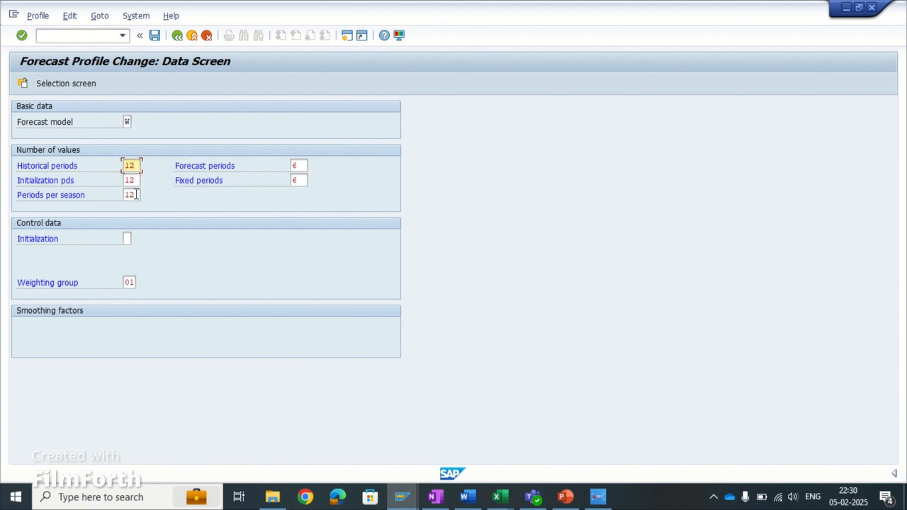
left_click(177, 35)
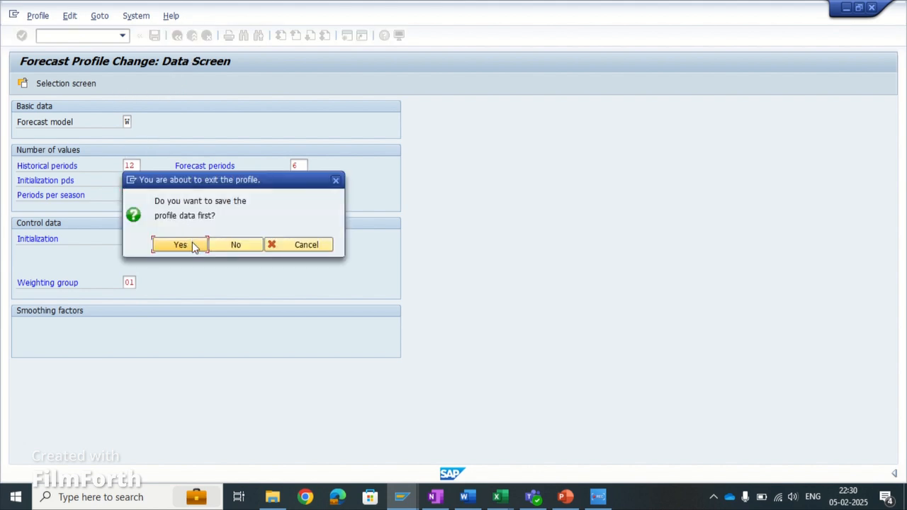
left_click(244, 245)
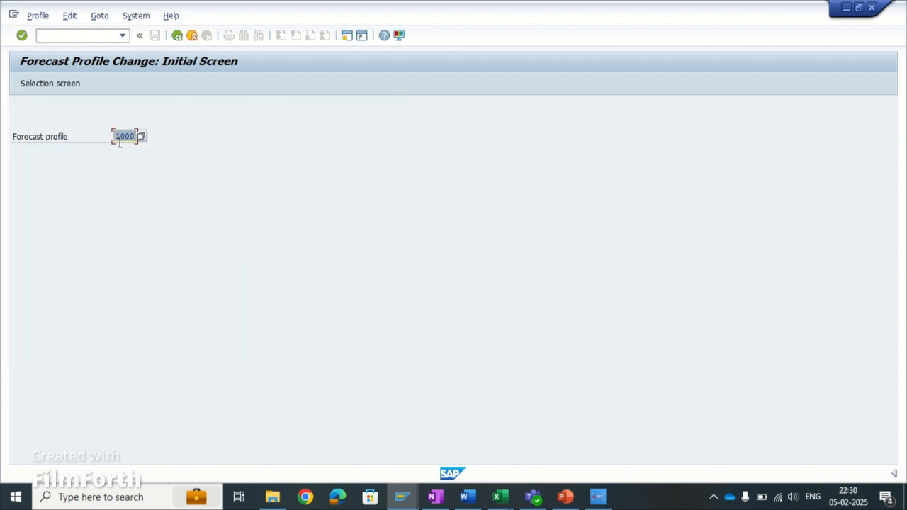
- Open material 50067979 for changing with MM02 and go to its Forecasting view
key("ctrl+slash")
type("/nmm02")
key("Return")
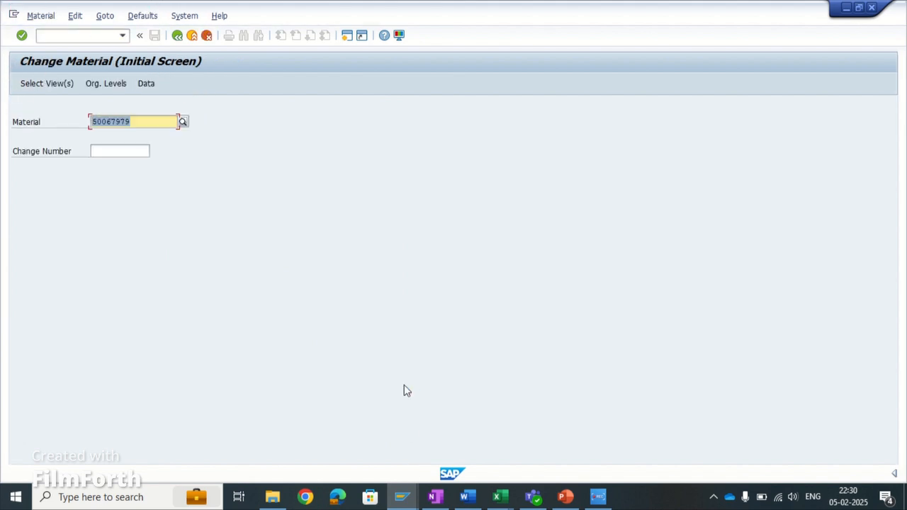
key("Return")
key("Return")
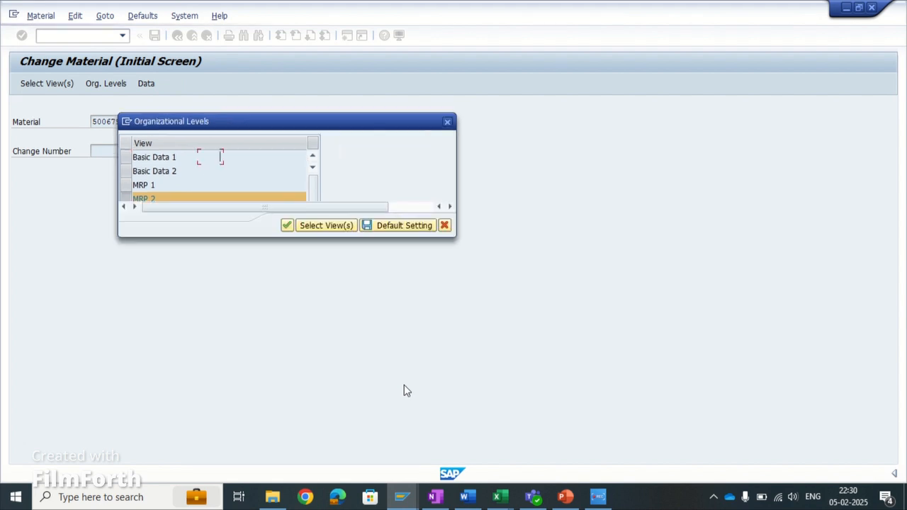
key("Return")
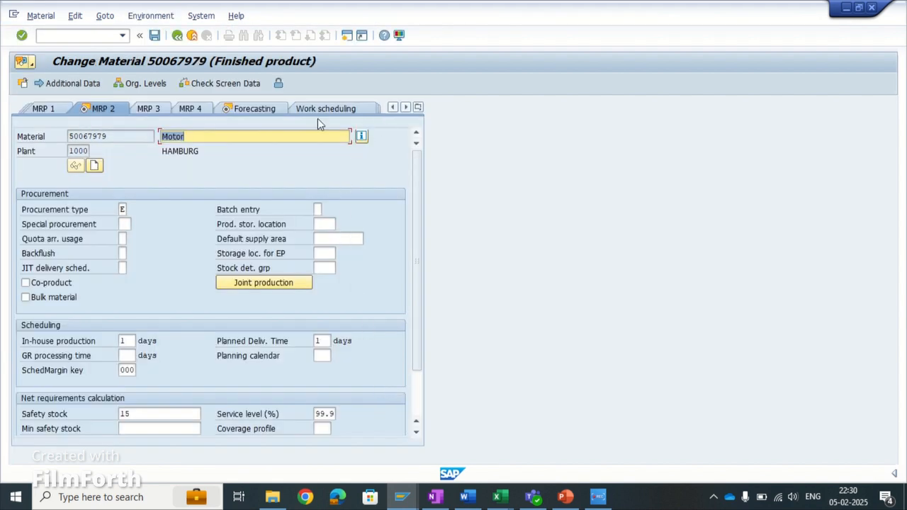
left_click(272, 111)
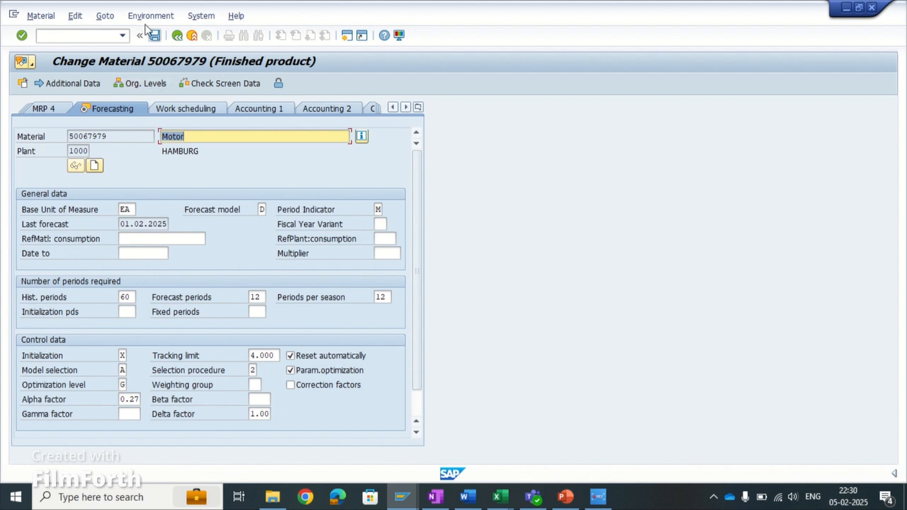
- Try to display the material's forecast profile from the Forecasting view, and look over that view's data
left_click(58, 20)
mouse_move(150, 17)
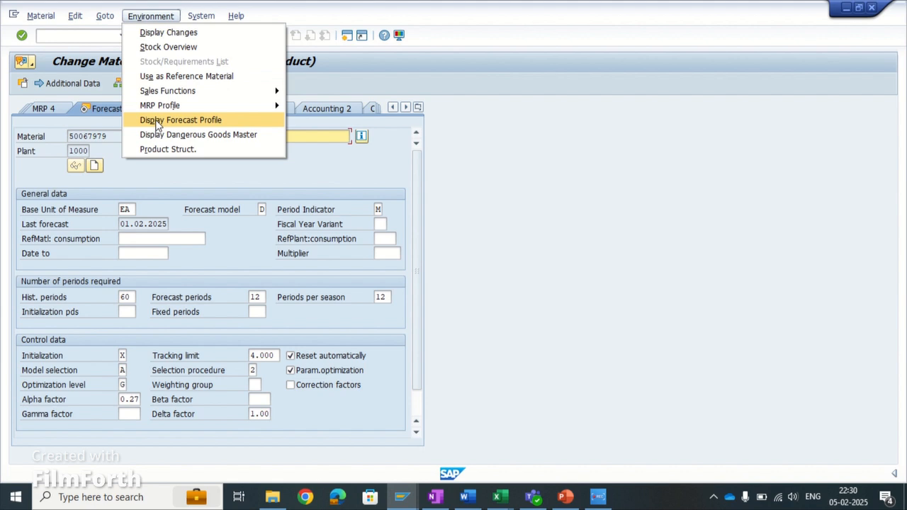
left_click(158, 120)
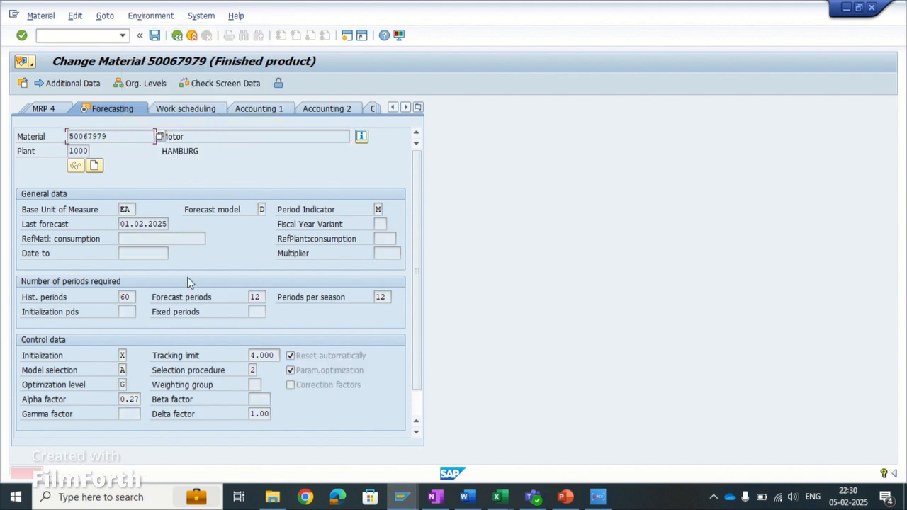
scroll(283, 392, "down", 1)
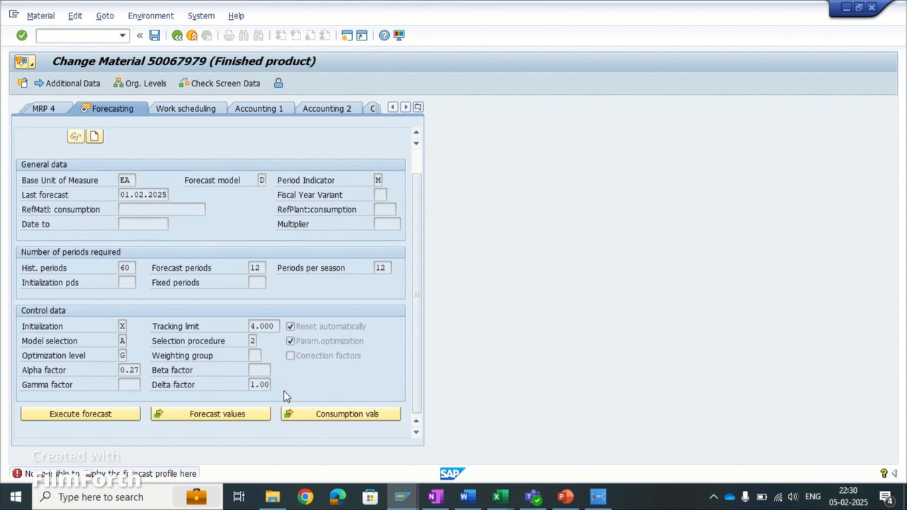
scroll(283, 395, "up", 1)
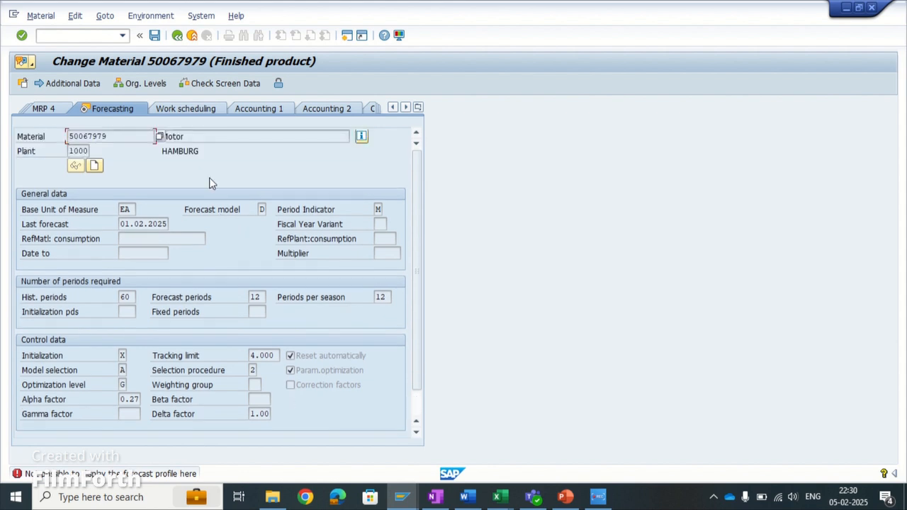
- Restart MM02 for material 50067979 and open only the Forecasting view for plant 1000, leaving MRP 2 unselected
key("ctrl+slash")
type("/nmm02")
key("Return")
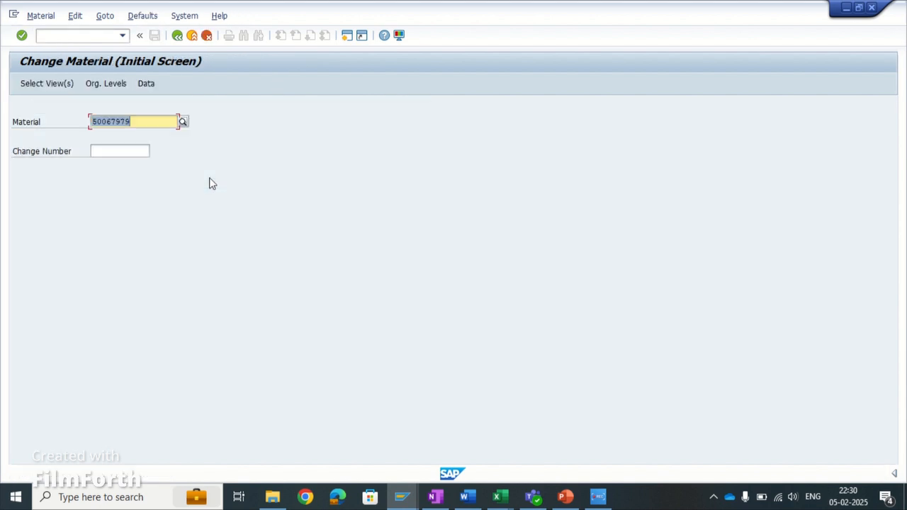
key("Return")
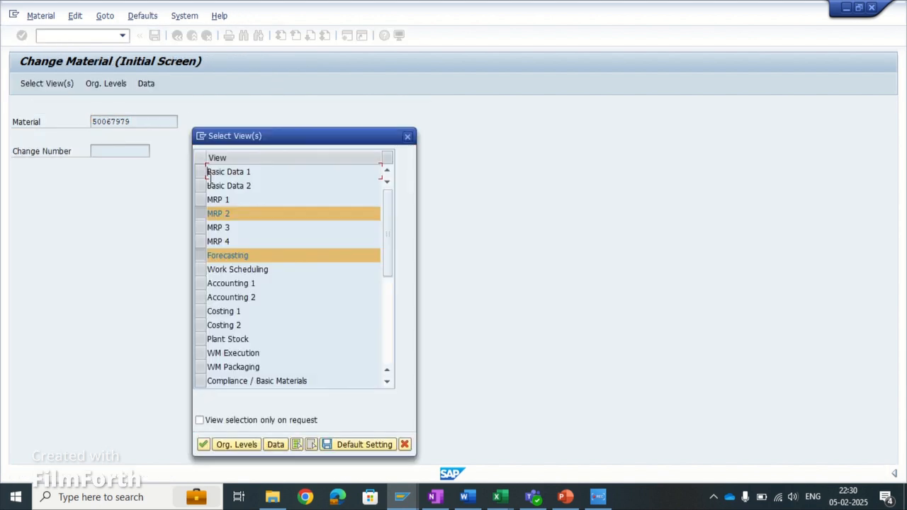
key("Return")
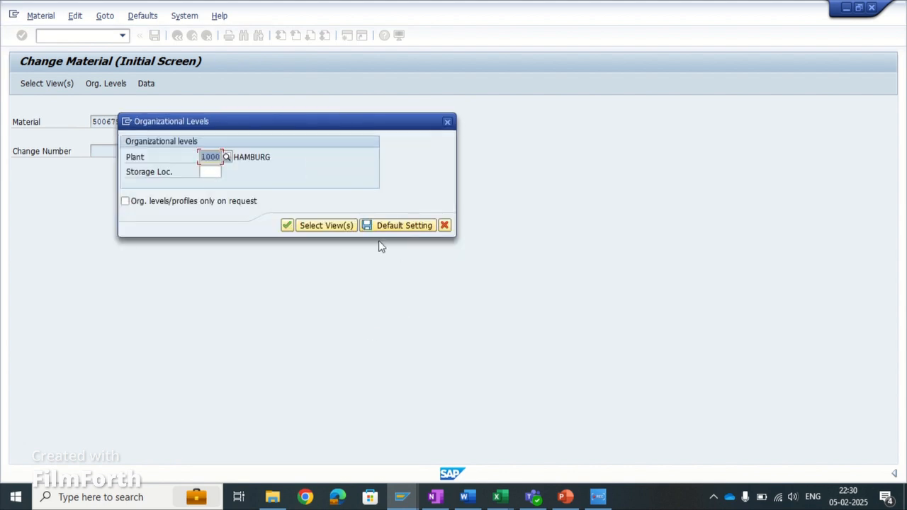
left_click(443, 226)
key("Return")
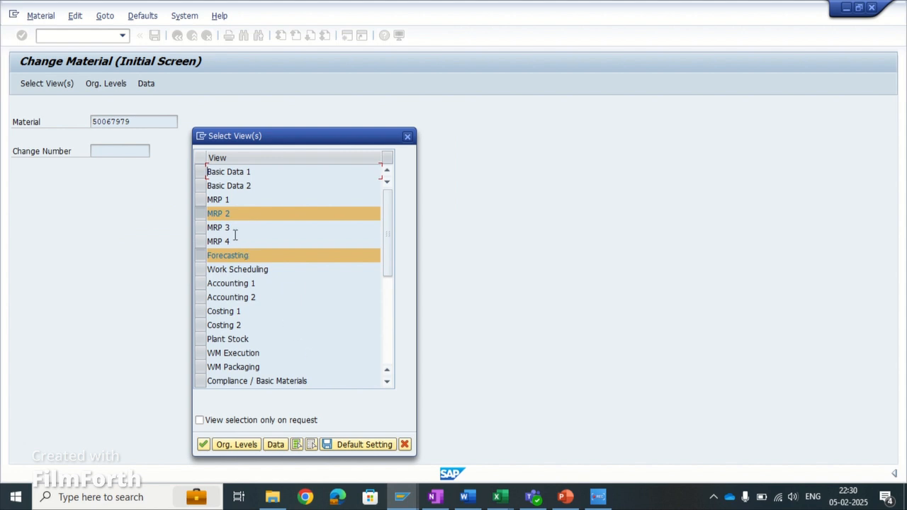
left_click(201, 214)
left_click(204, 444)
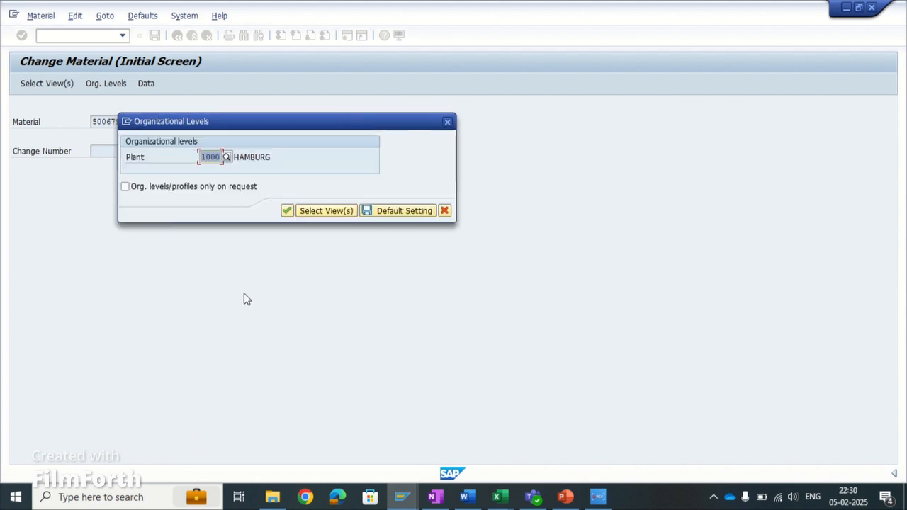
left_click(285, 212)
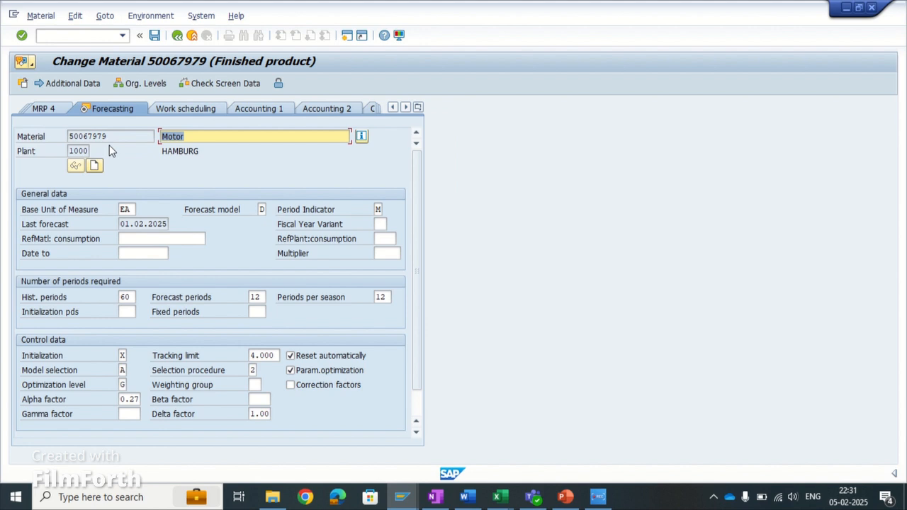
- Assign forecast profile 1000, Test profile, to the material
left_click(78, 16)
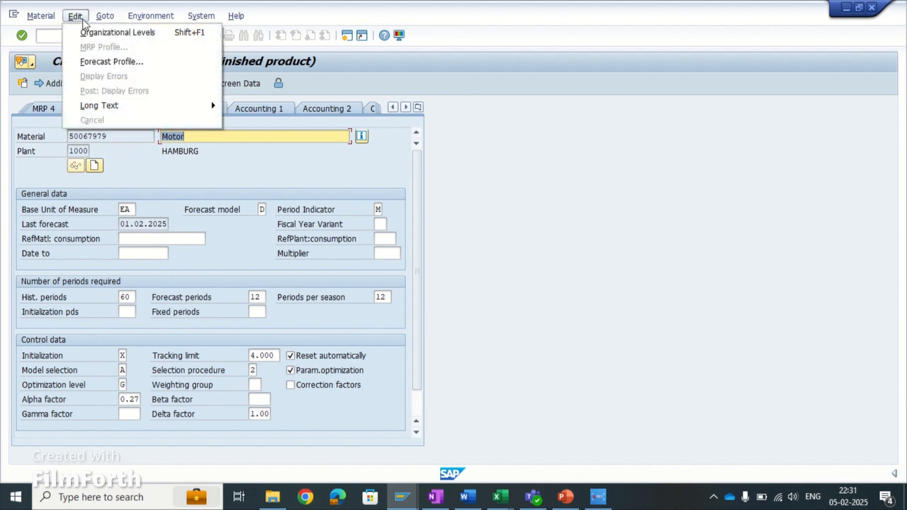
left_click(85, 60)
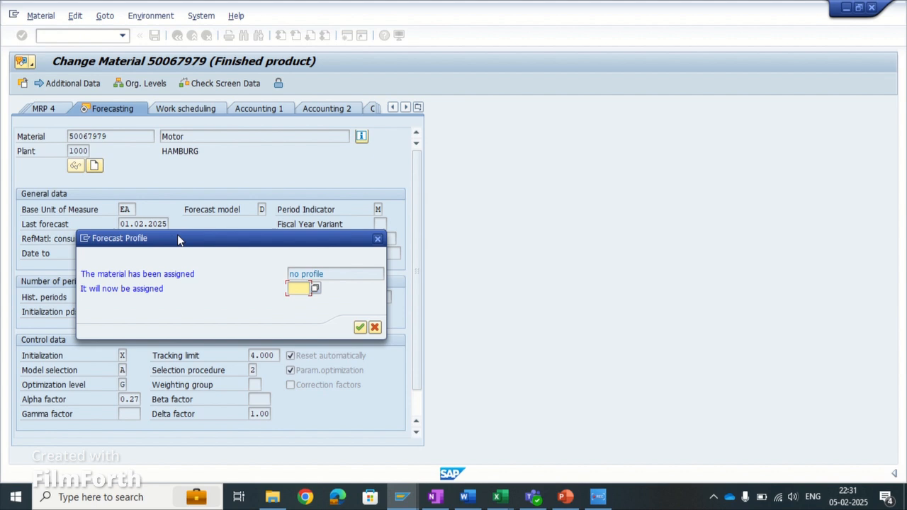
left_click_drag(314, 242, 342, 231)
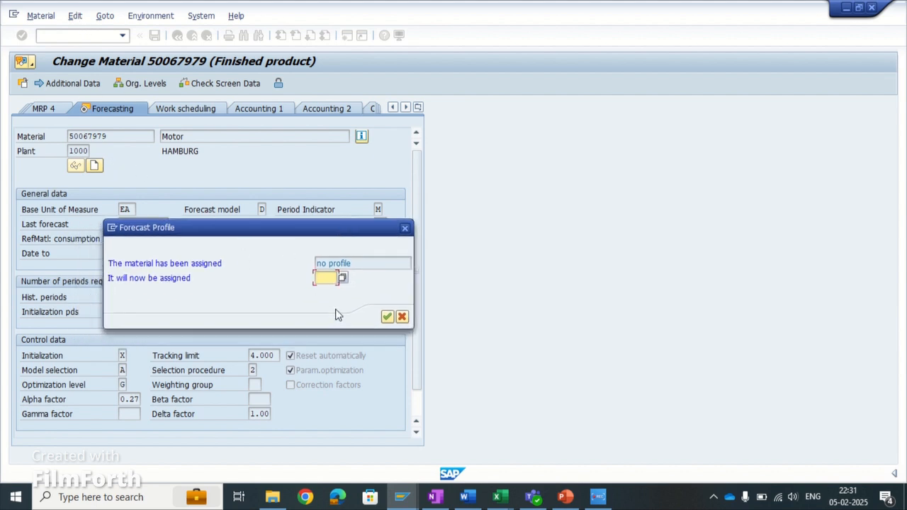
left_click(341, 279)
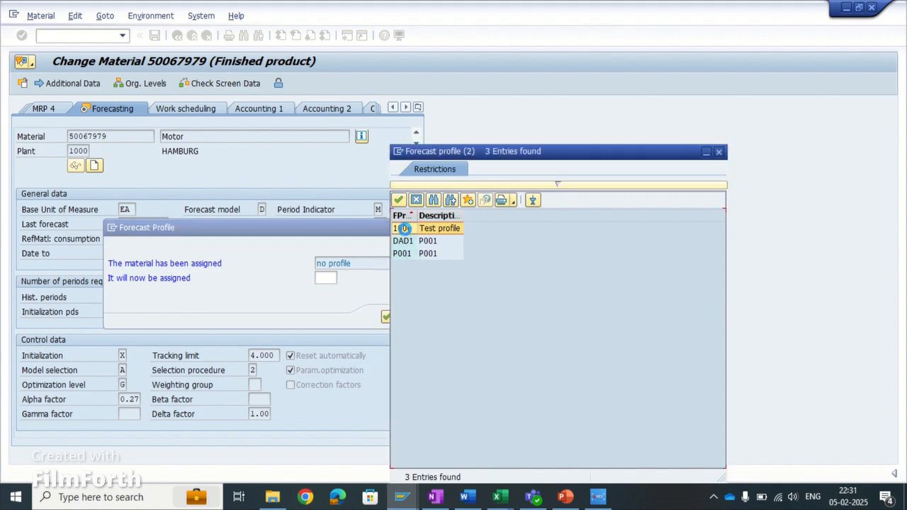
double_click(405, 232)
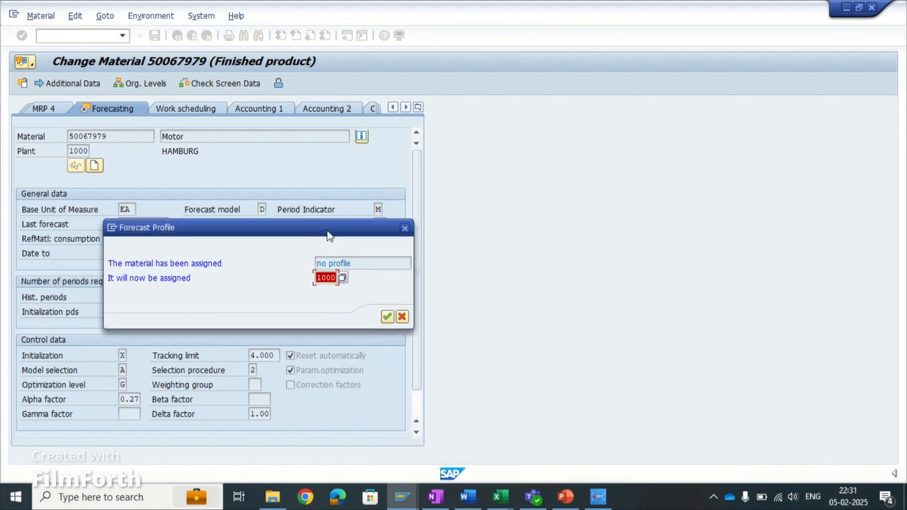
left_click_drag(329, 229, 589, 188)
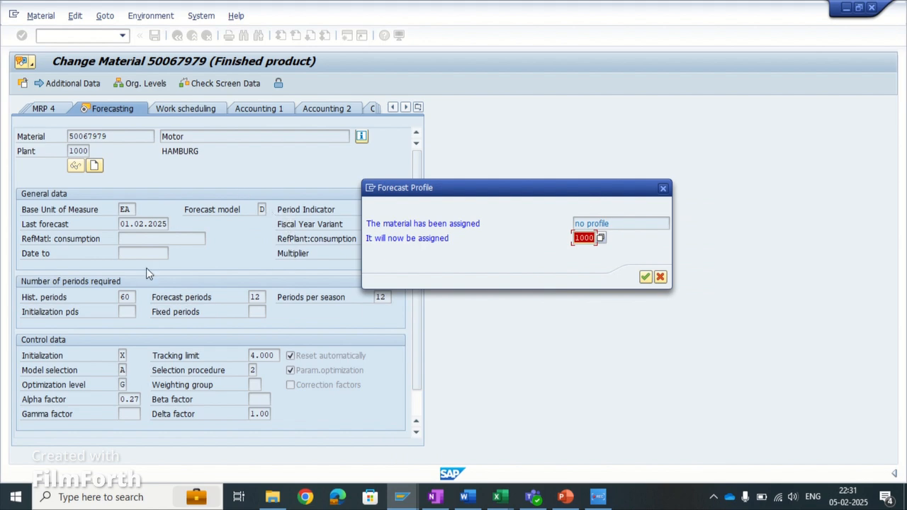
left_click(645, 276)
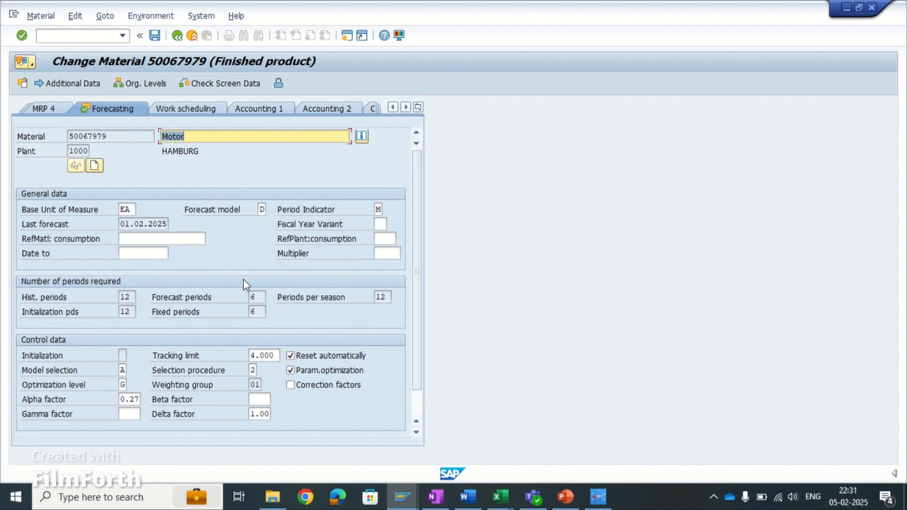
- Examine the historical, initialization, forecast and fixed period fields and the control data in the material's Forecasting view
left_click(124, 297)
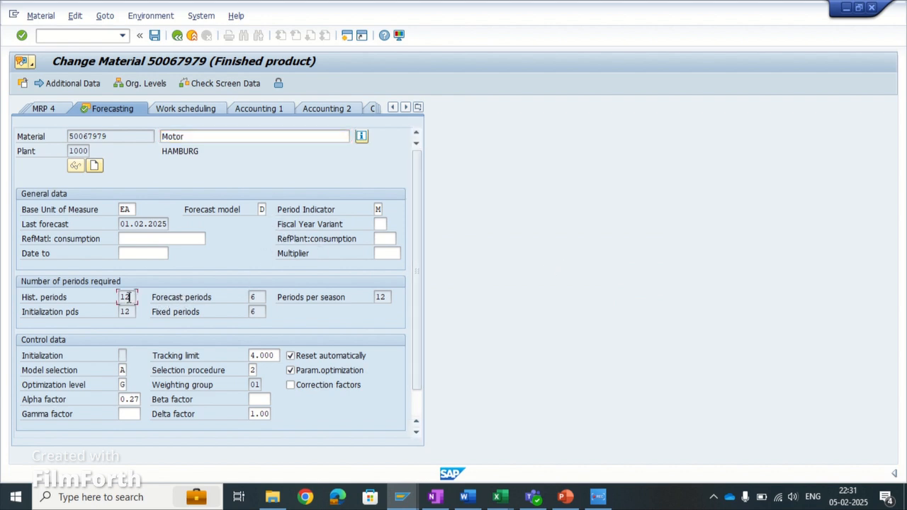
left_click(125, 311)
left_click(261, 299)
left_click(264, 310)
left_click(259, 299)
left_click(260, 312)
scroll(357, 374, "down", 2)
scroll(173, 236, "up", 2)
scroll(254, 317, "down", 2)
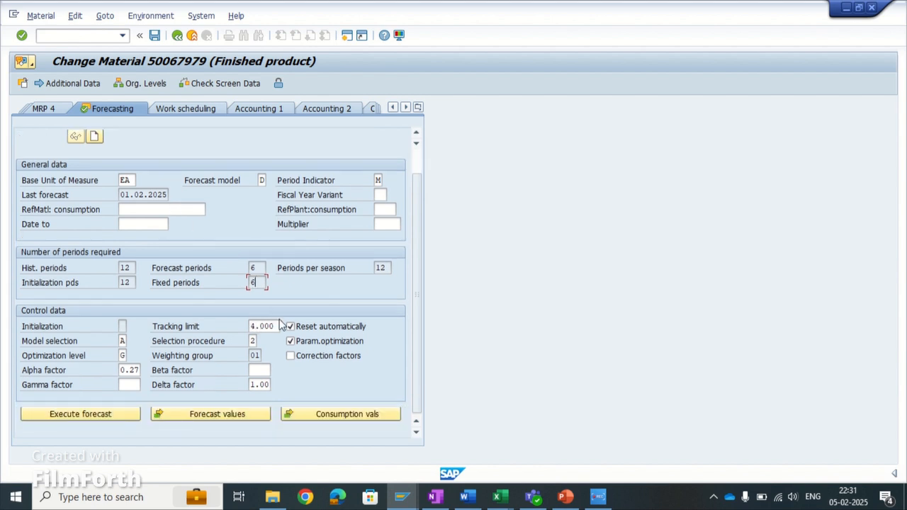
- Display the forecast profile assigned to the material, and return to the Forecasting view
left_click(150, 16)
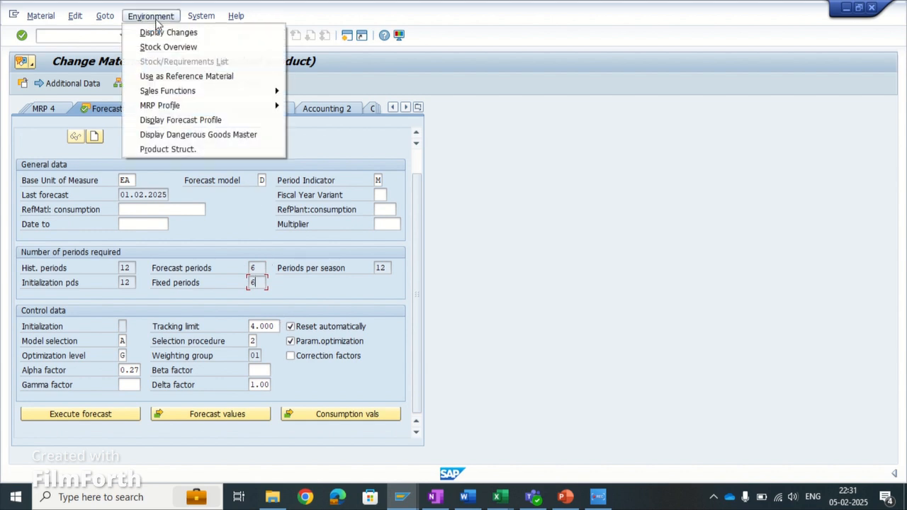
left_click(181, 119)
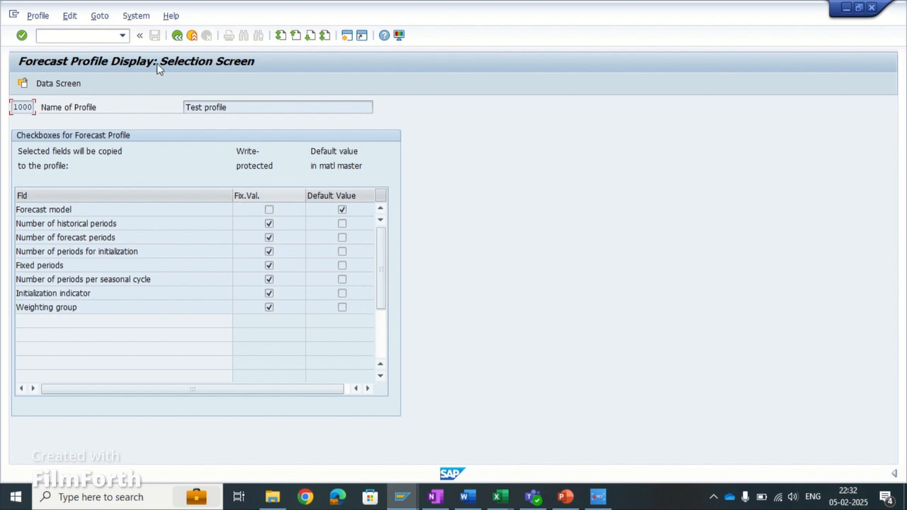
left_click(177, 34)
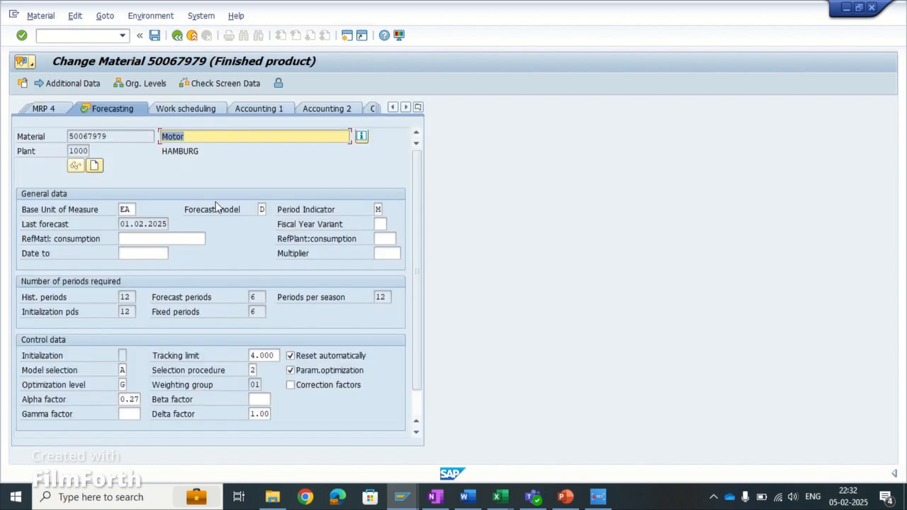